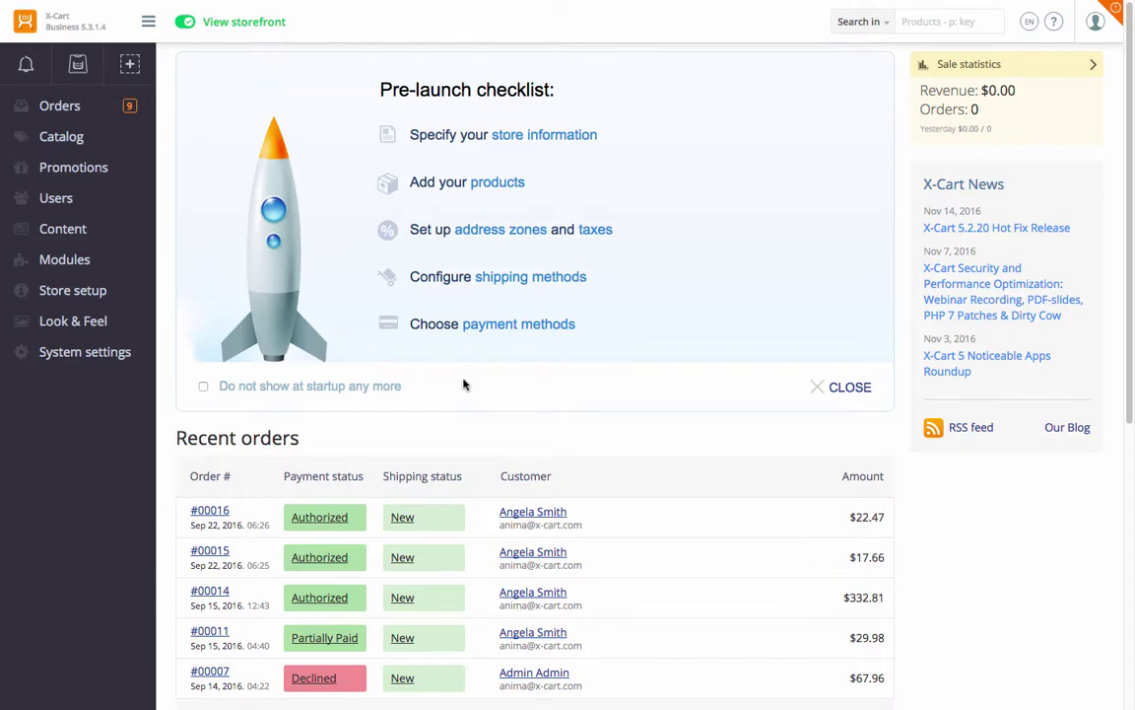
Open a blank Add product form from the Catalog's Products list.
left_click(81, 143)
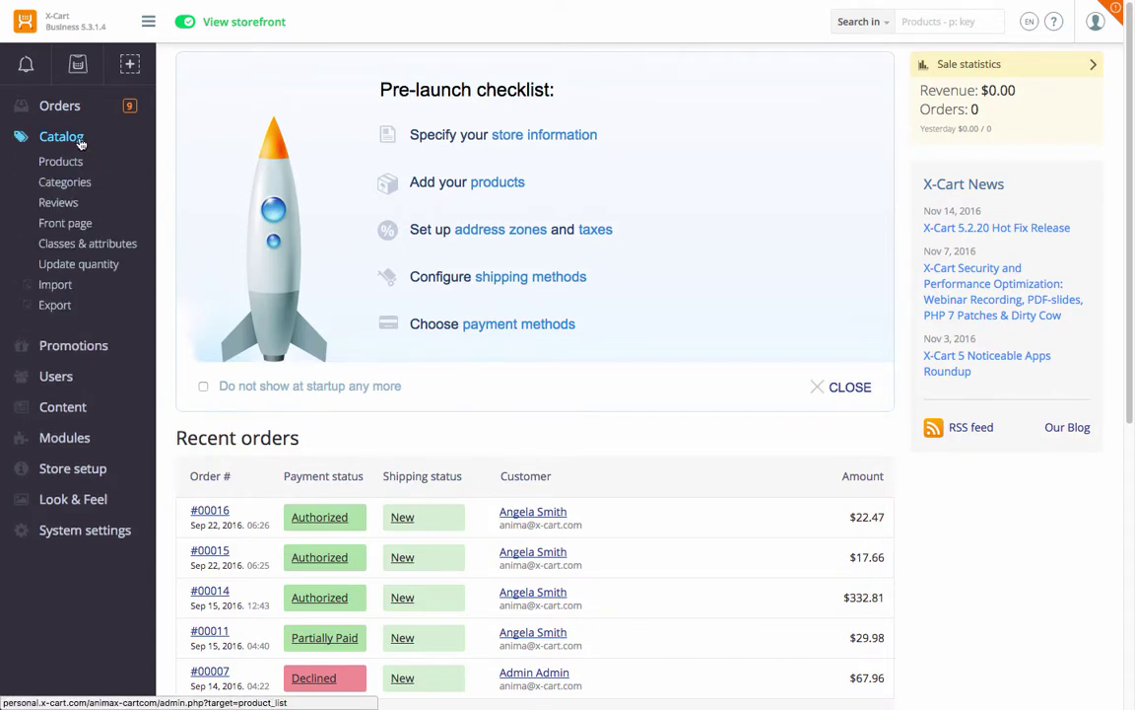
left_click(71, 166)
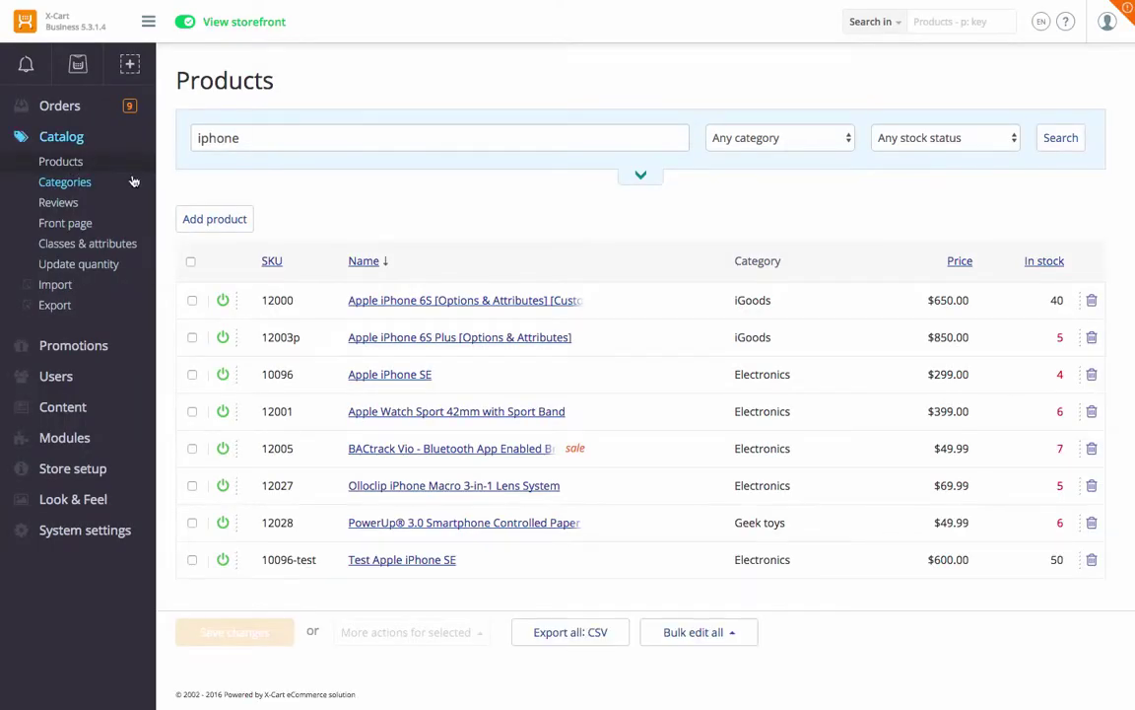
left_click(219, 221)
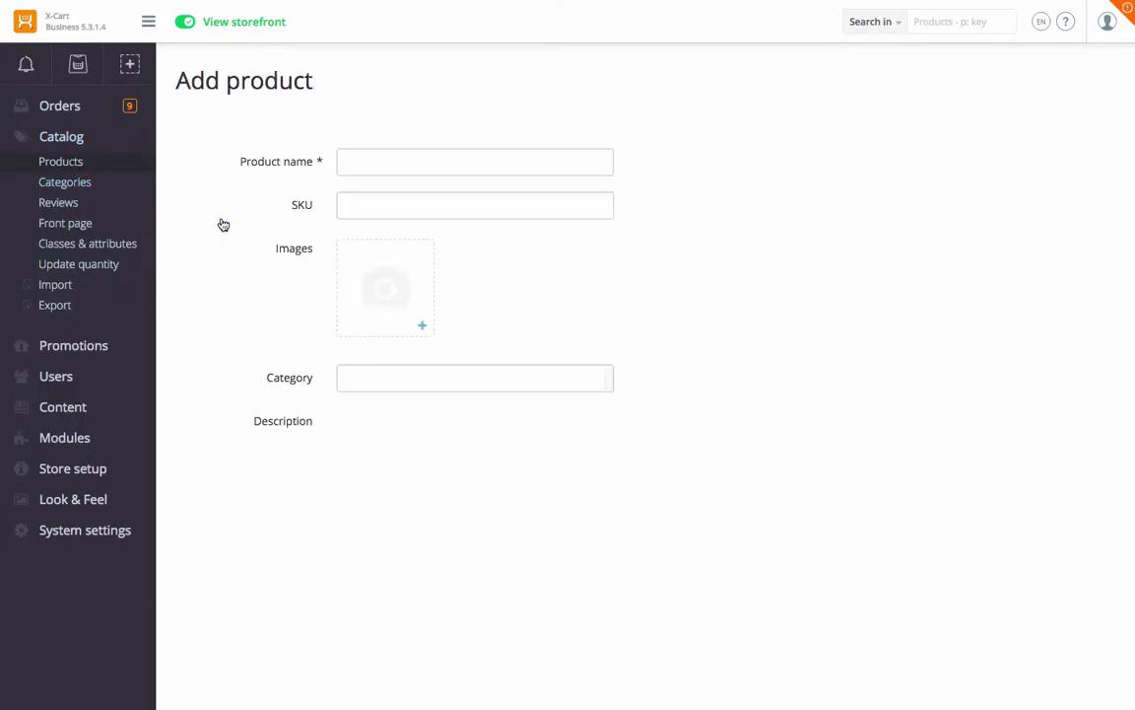
Name the product 'Apple iPhone SE' and give it SKU m-10096.
left_click(393, 161)
type("Apple iPhone SE")
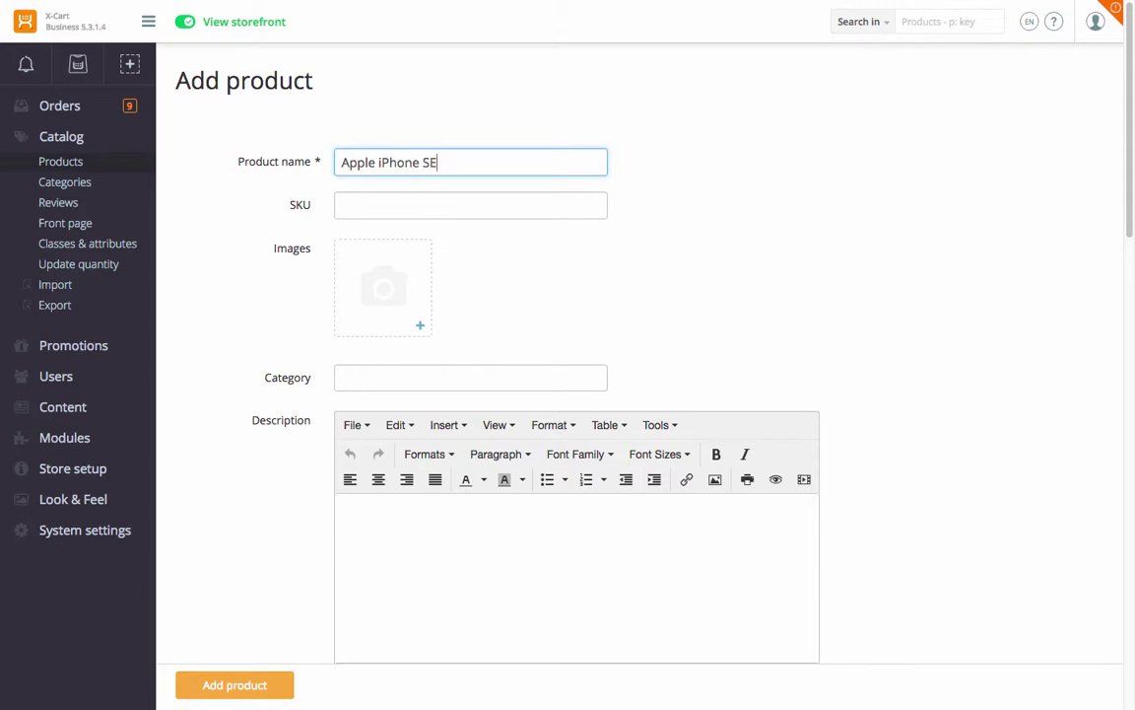
left_click(593, 204)
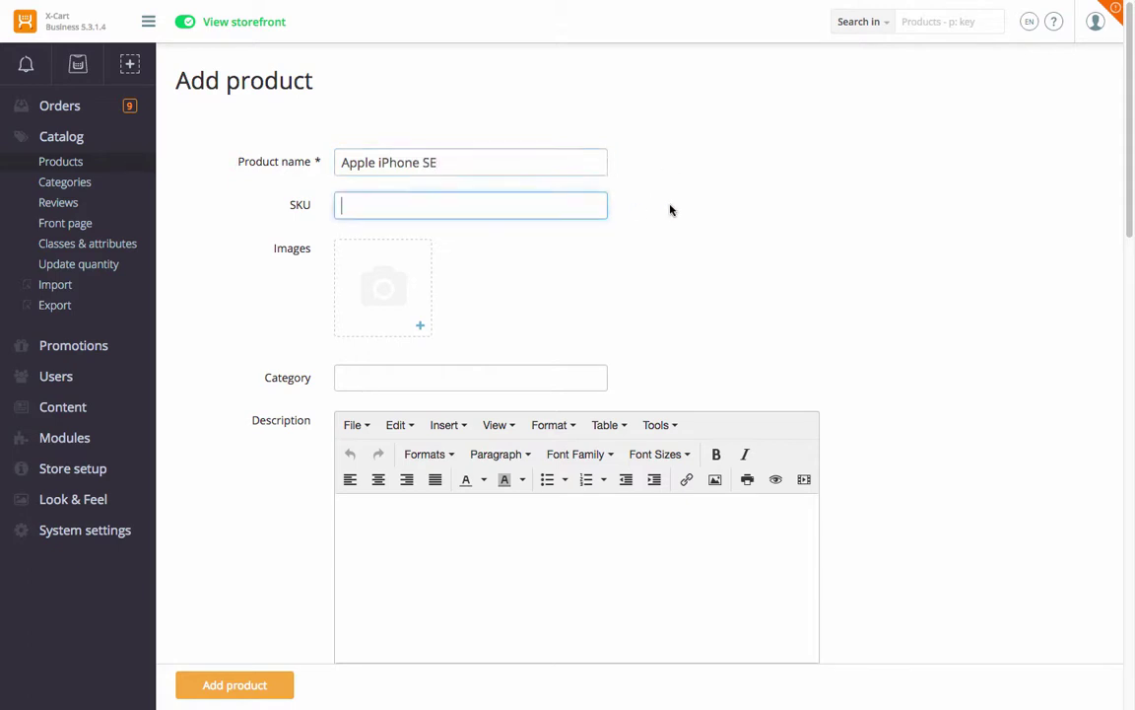
type("m-10096")
Upload three iPhone images from the computer and move the third photo to first position.
left_click(419, 325)
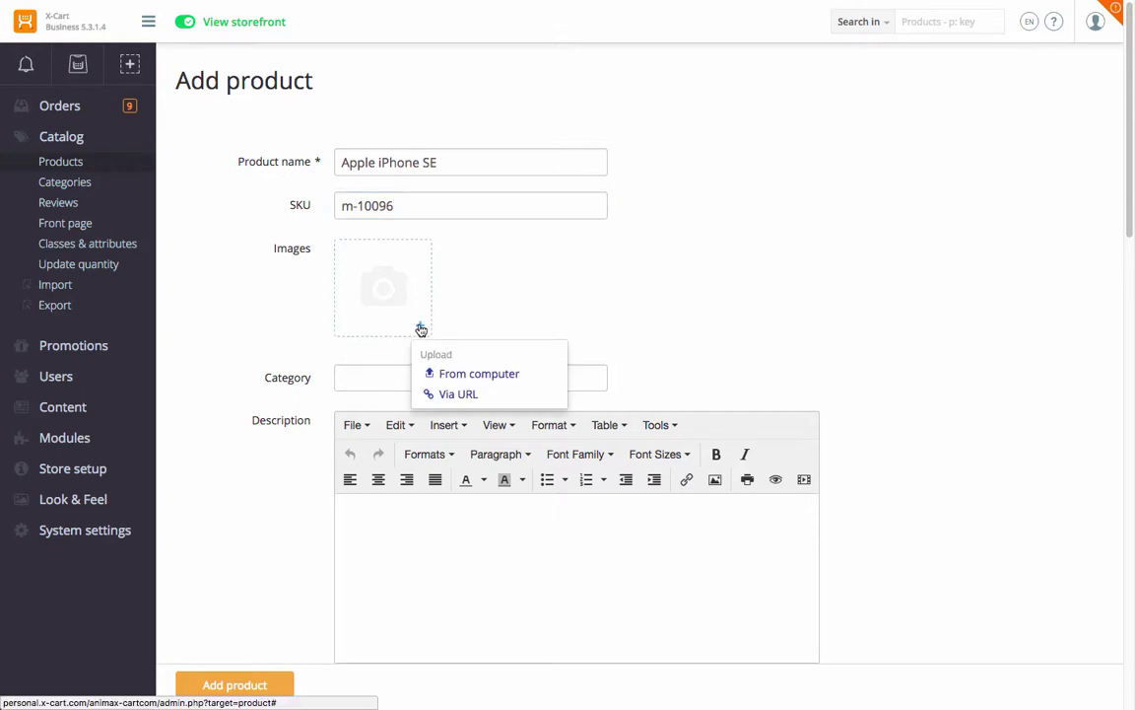
left_click(451, 380)
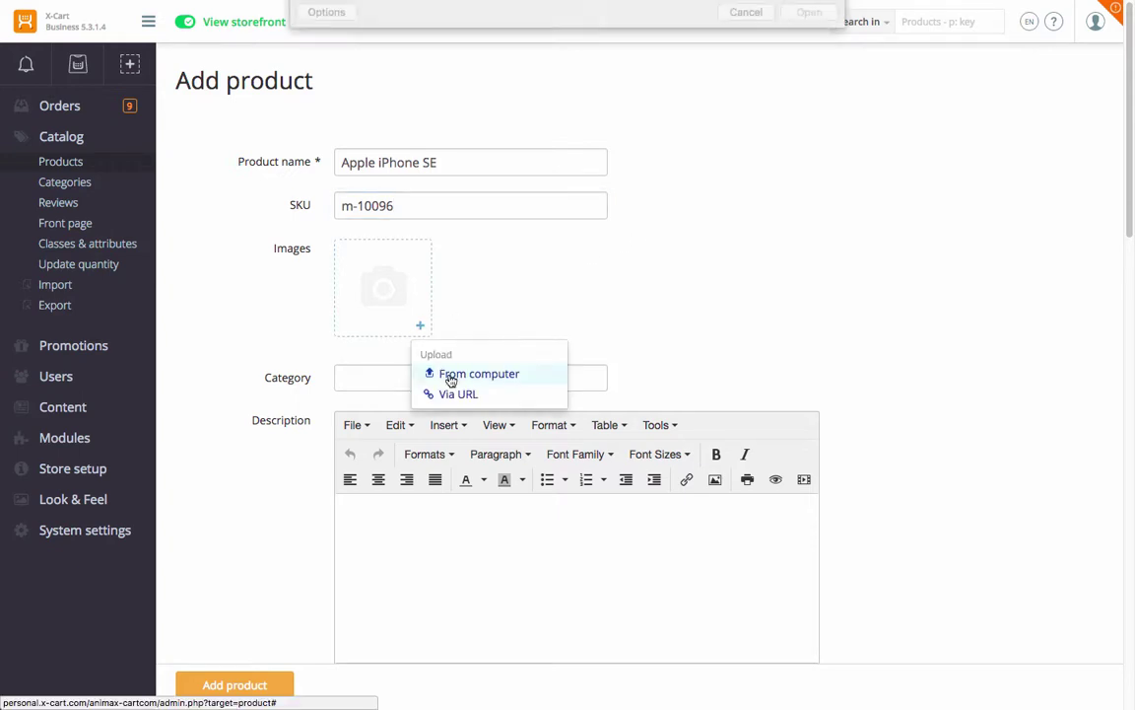
left_click(379, 56)
left_click(418, 71, "super")
left_click(374, 102, "super")
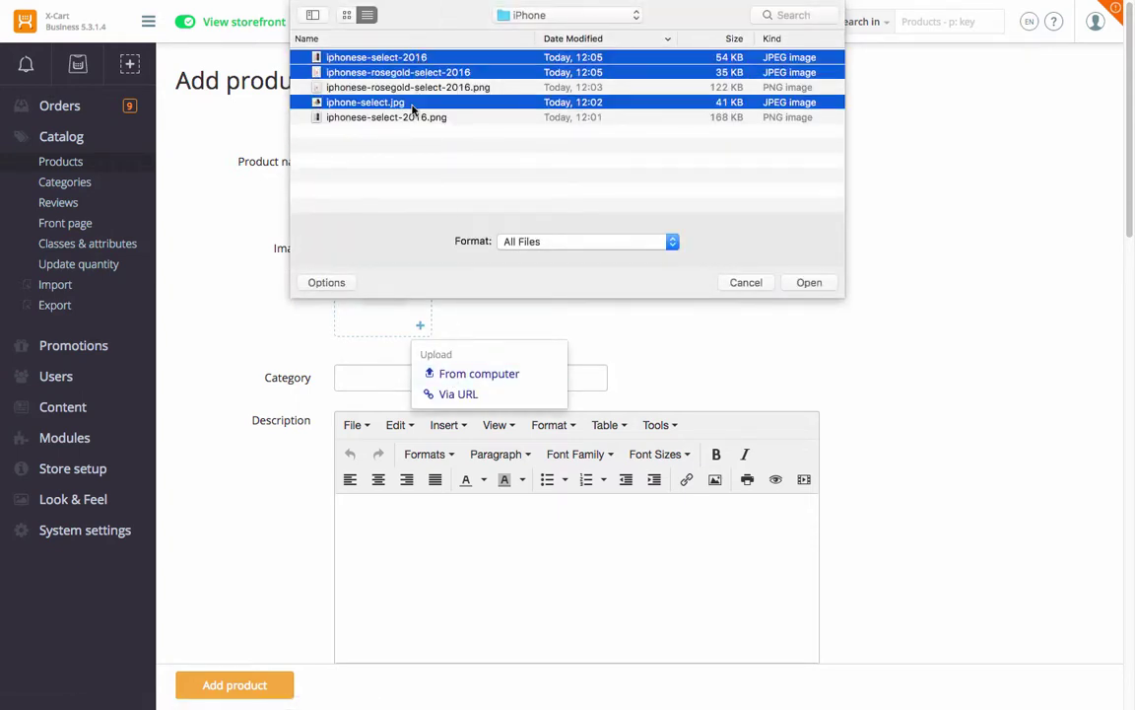
left_click(807, 283)
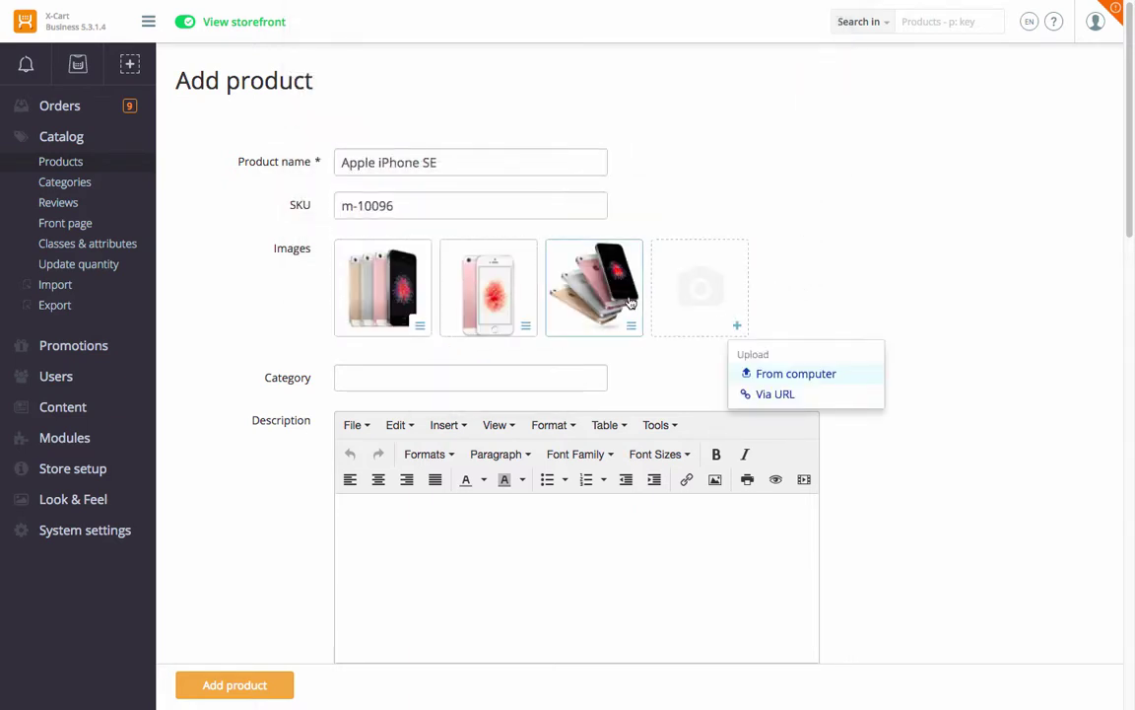
left_click_drag(580, 296, 389, 296)
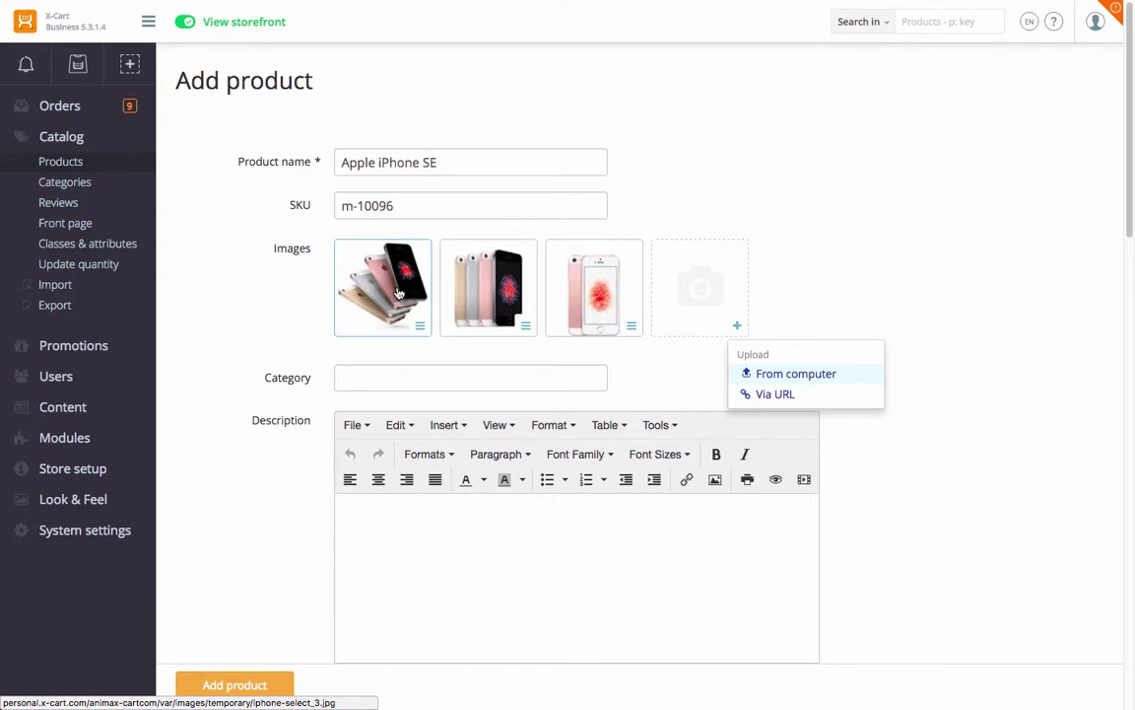
Assign the Electronics and iGoods categories to the product.
left_click(552, 377)
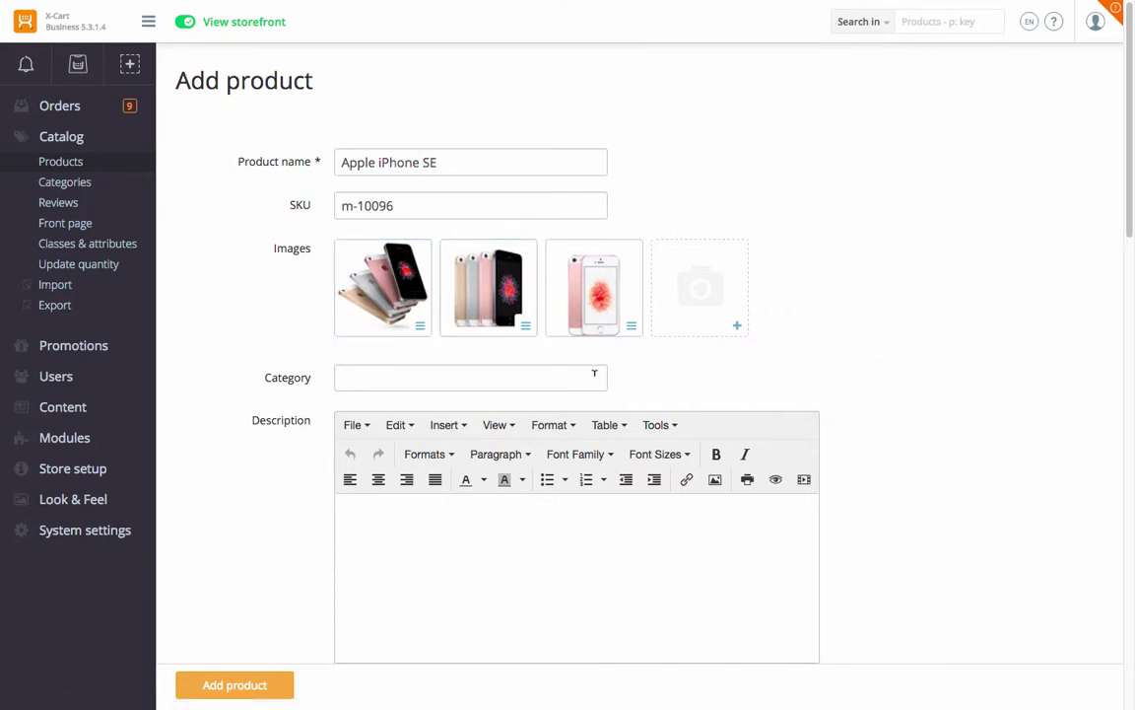
type("ele")
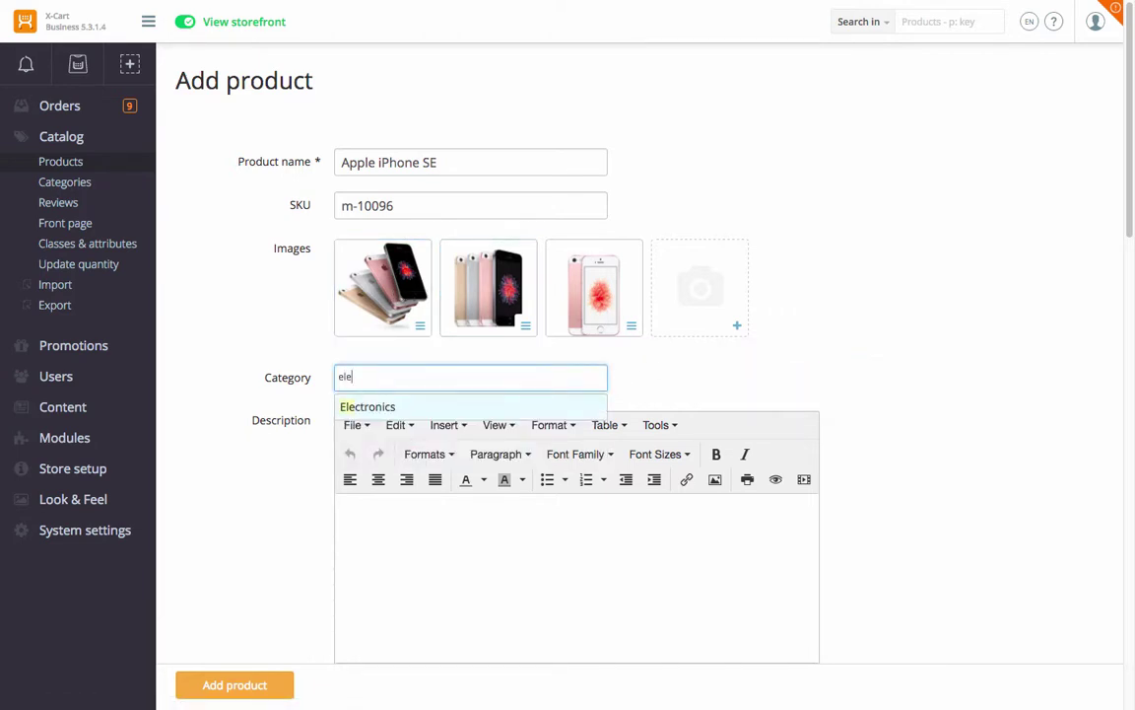
left_click(569, 407)
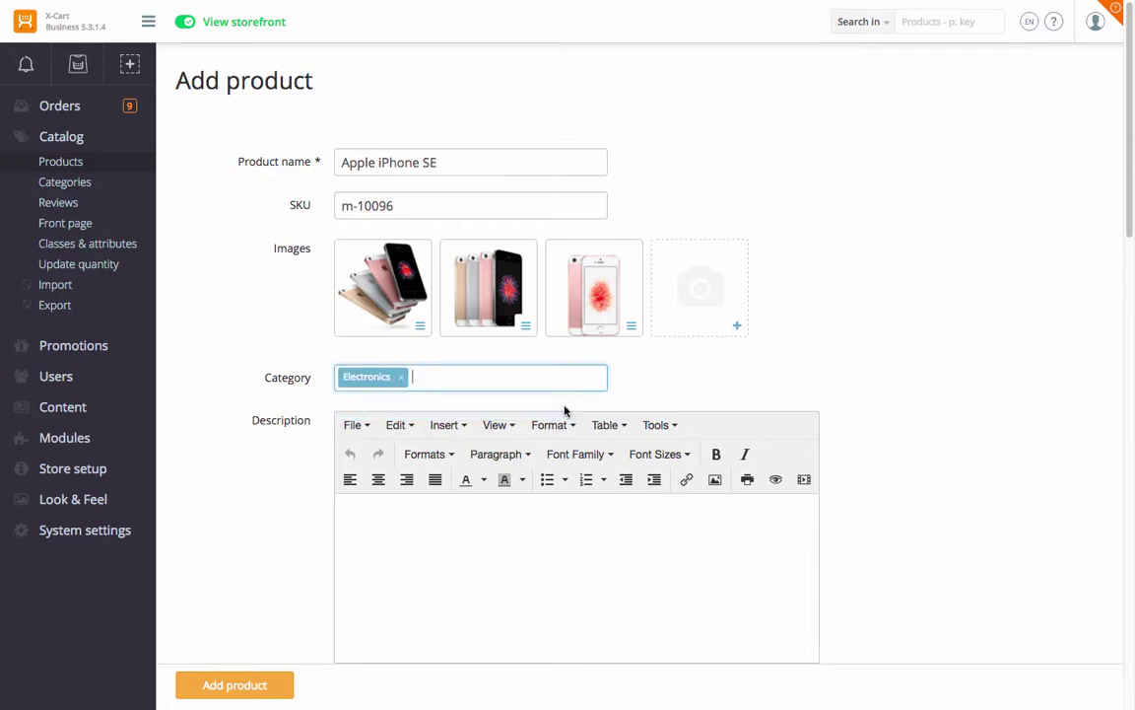
type("igoo")
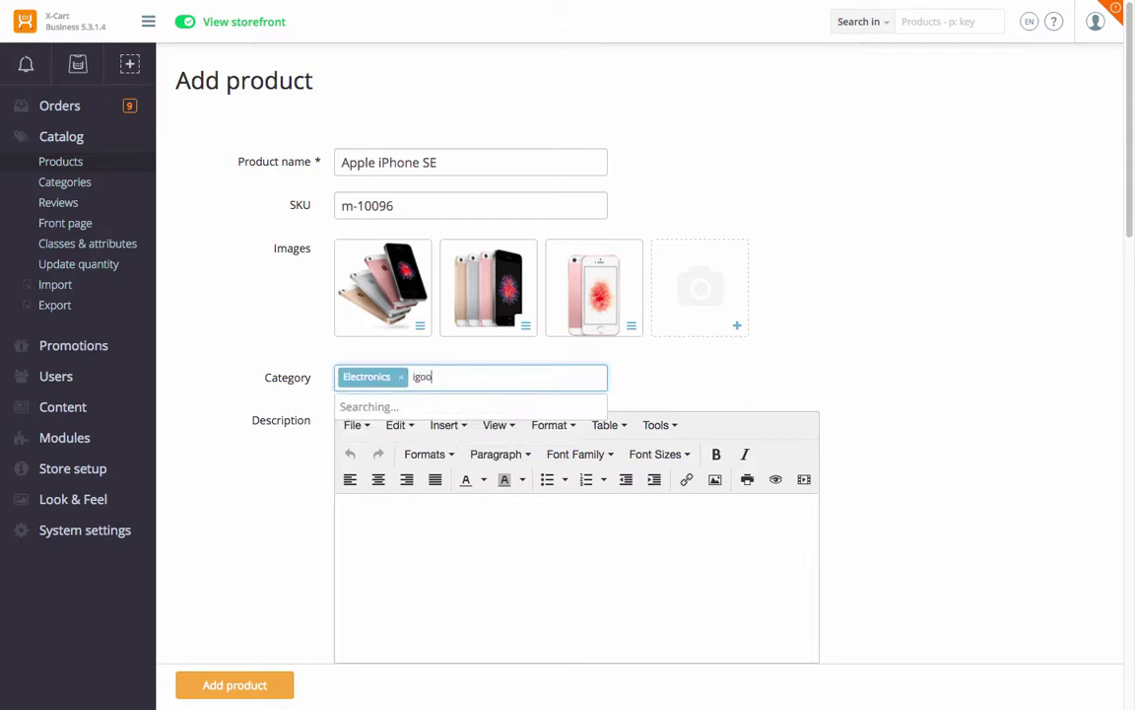
left_click(546, 414)
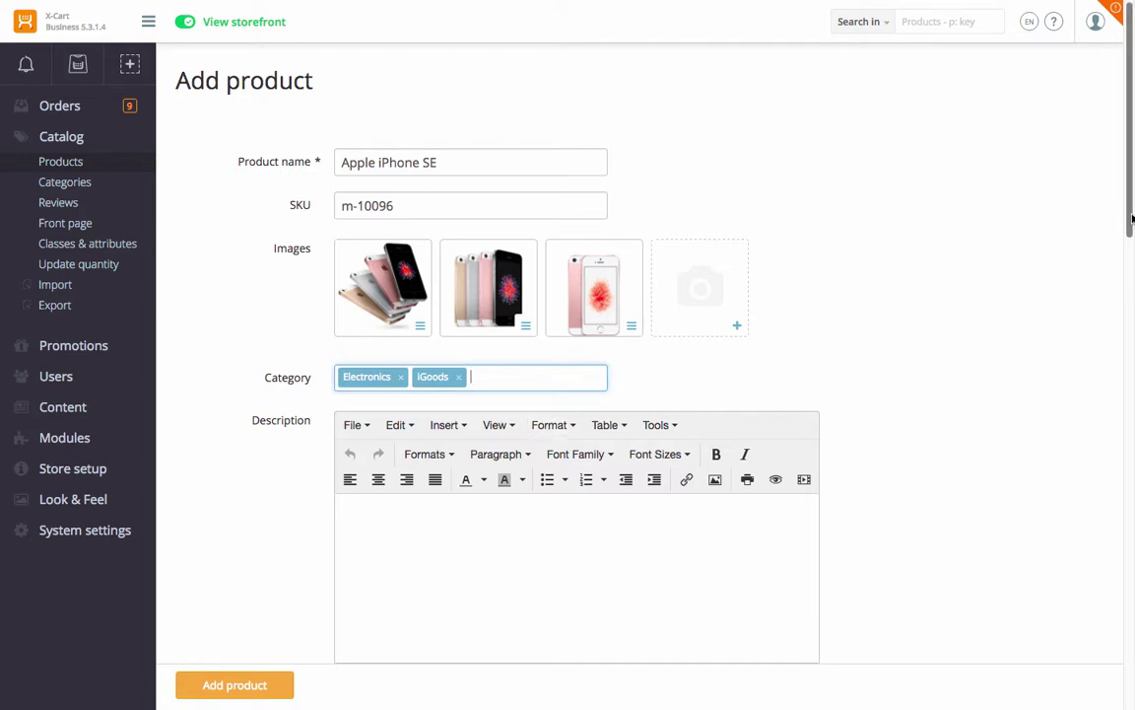
Paste the what's-in-the-box text as Description and the prepared text as Full description.
left_click_drag(1132, 218, 1131, 359)
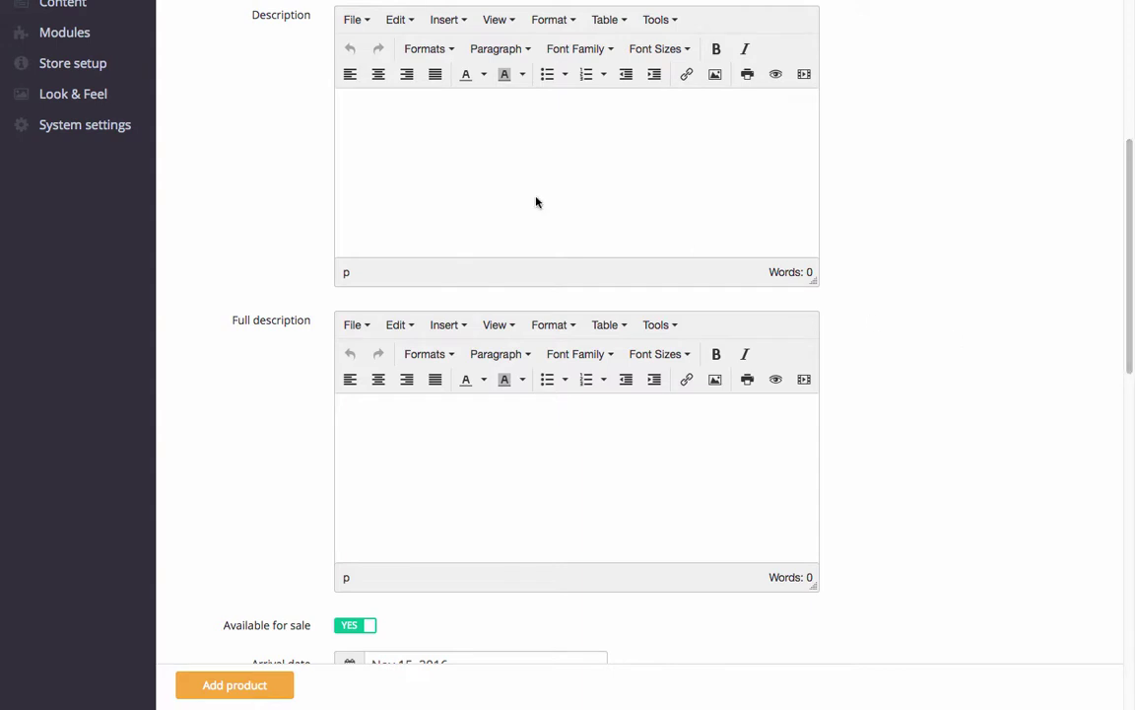
left_click(423, 119)
type("What's in the box iPhone SE with iOS 9.3 Apple EarPods with Remote and Mic Lightning to USB Cable USB Power Adapter")
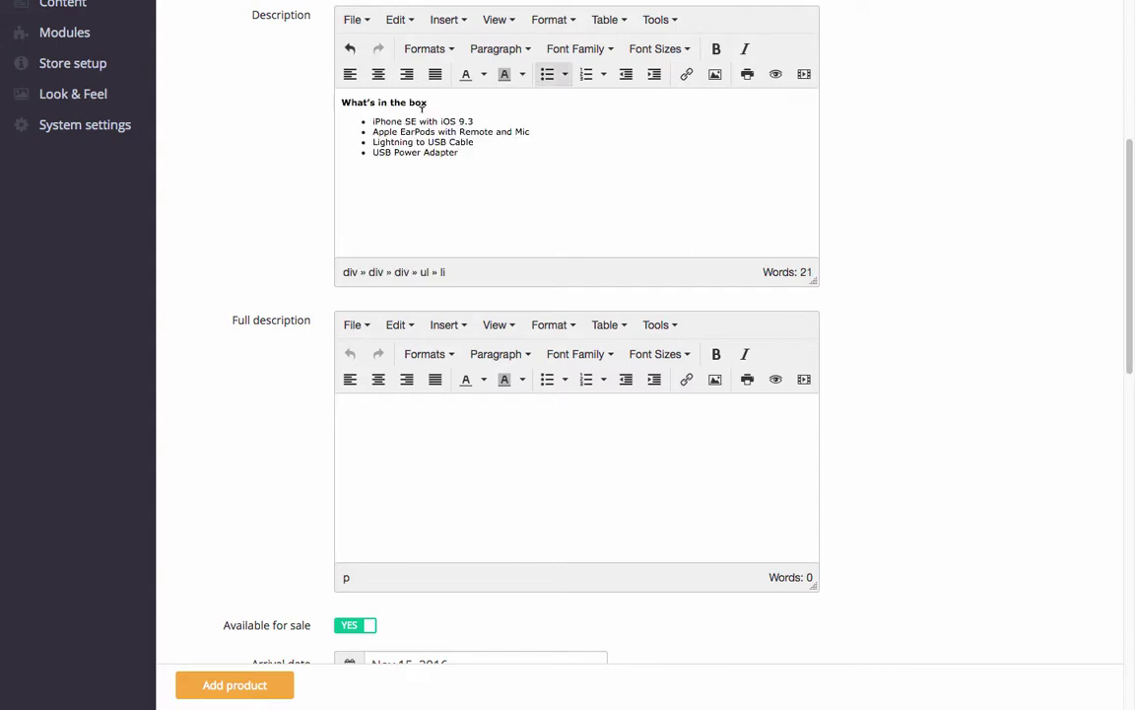
left_click(344, 404)
key("ctrl+v")
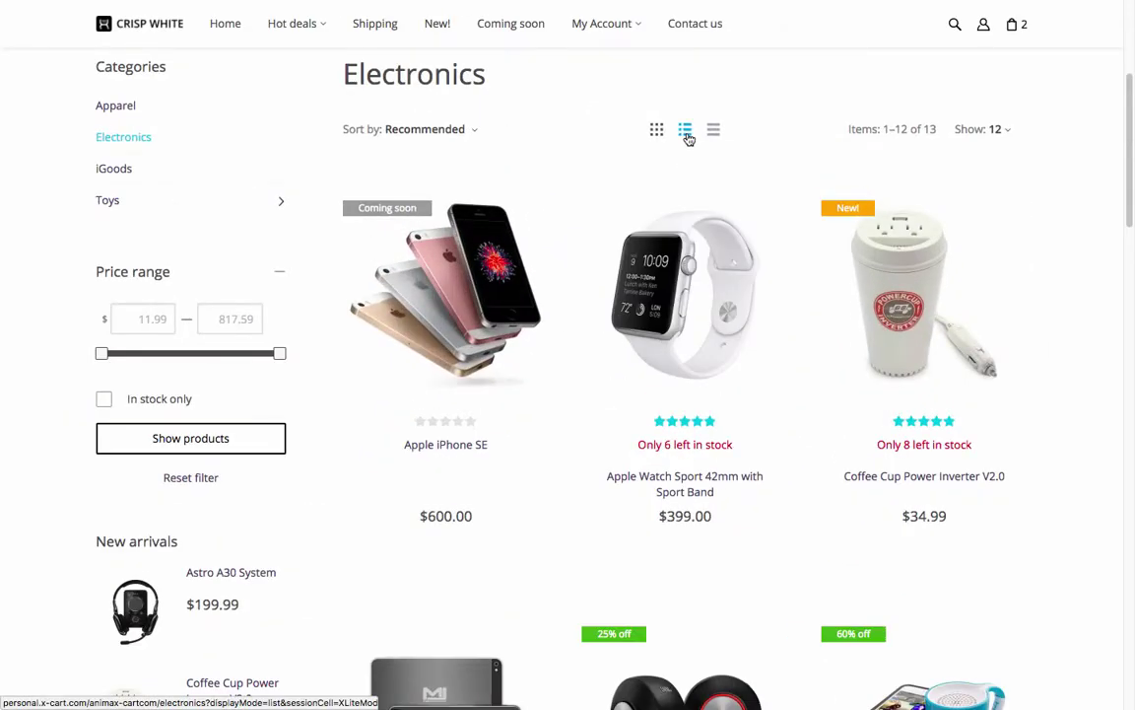
left_click(687, 136)
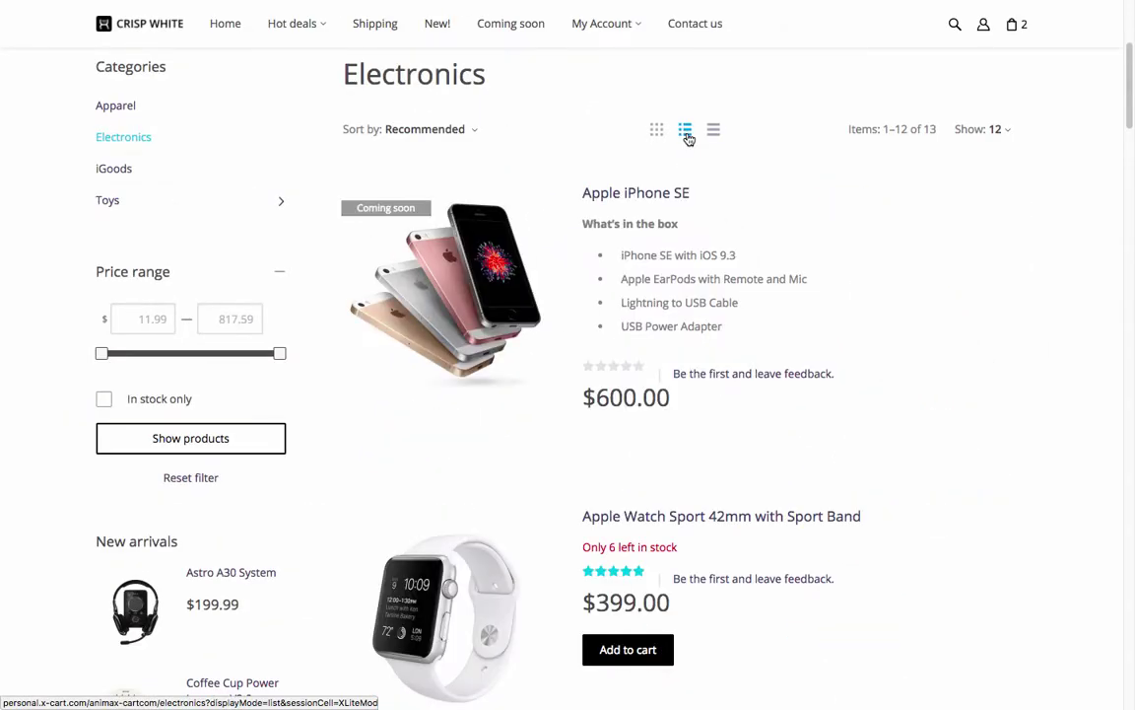
mouse_move(819, 245)
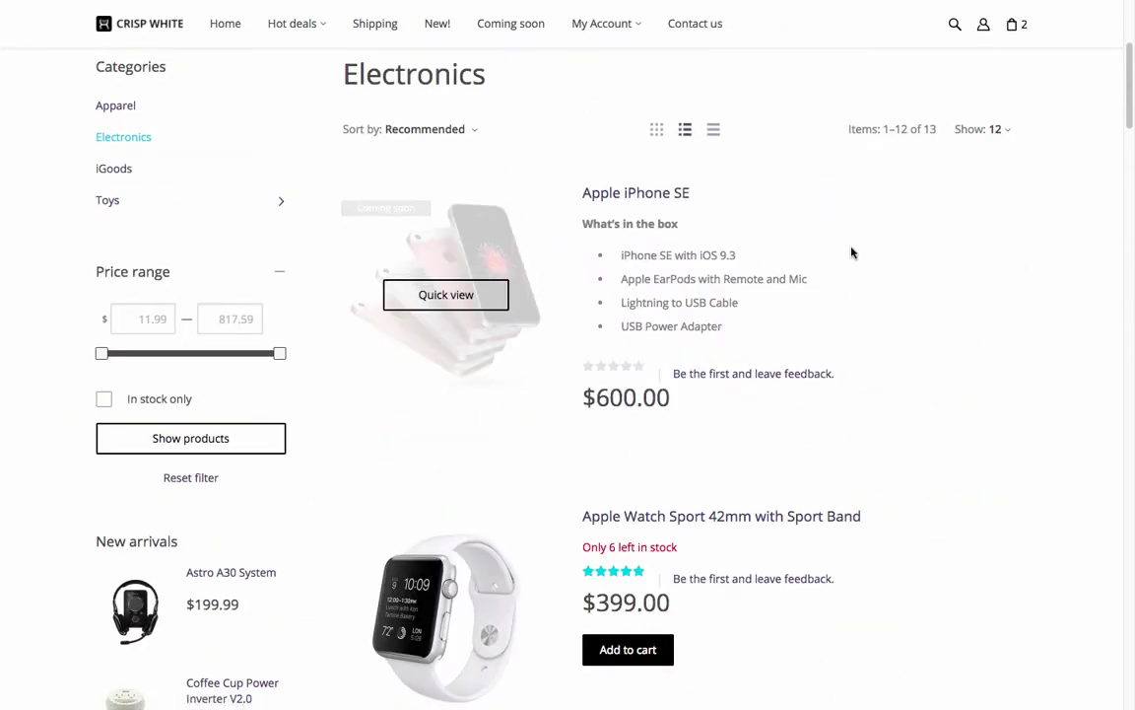
left_click(666, 201)
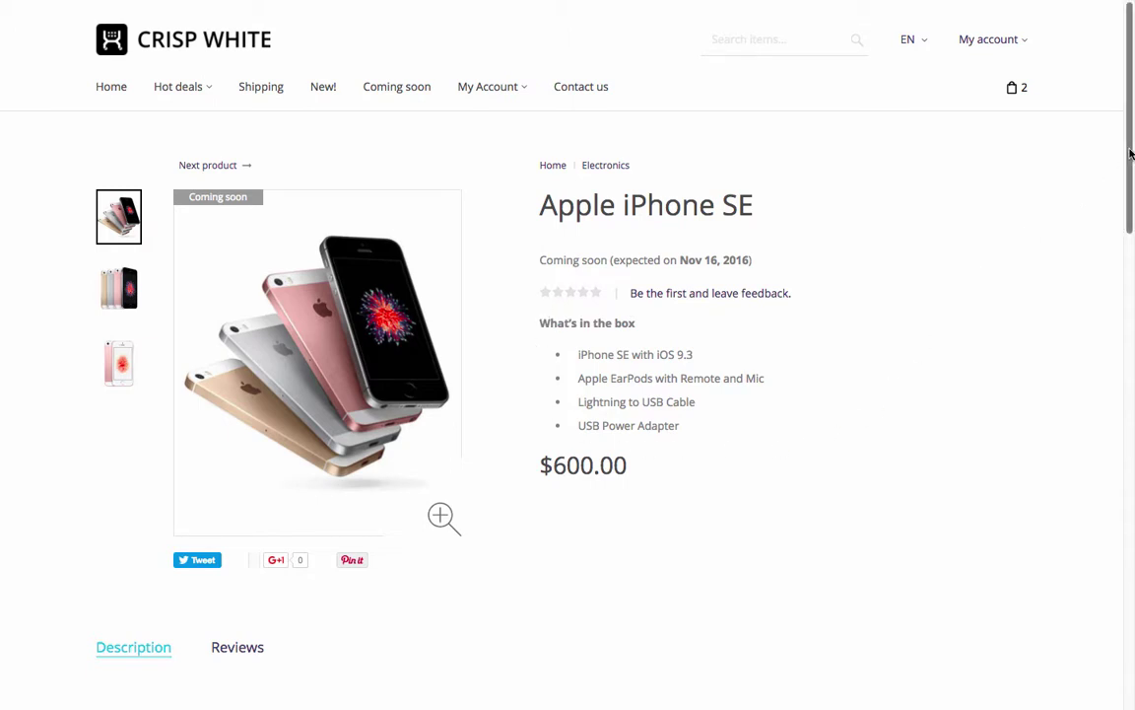
left_click_drag(1132, 158, 1133, 340)
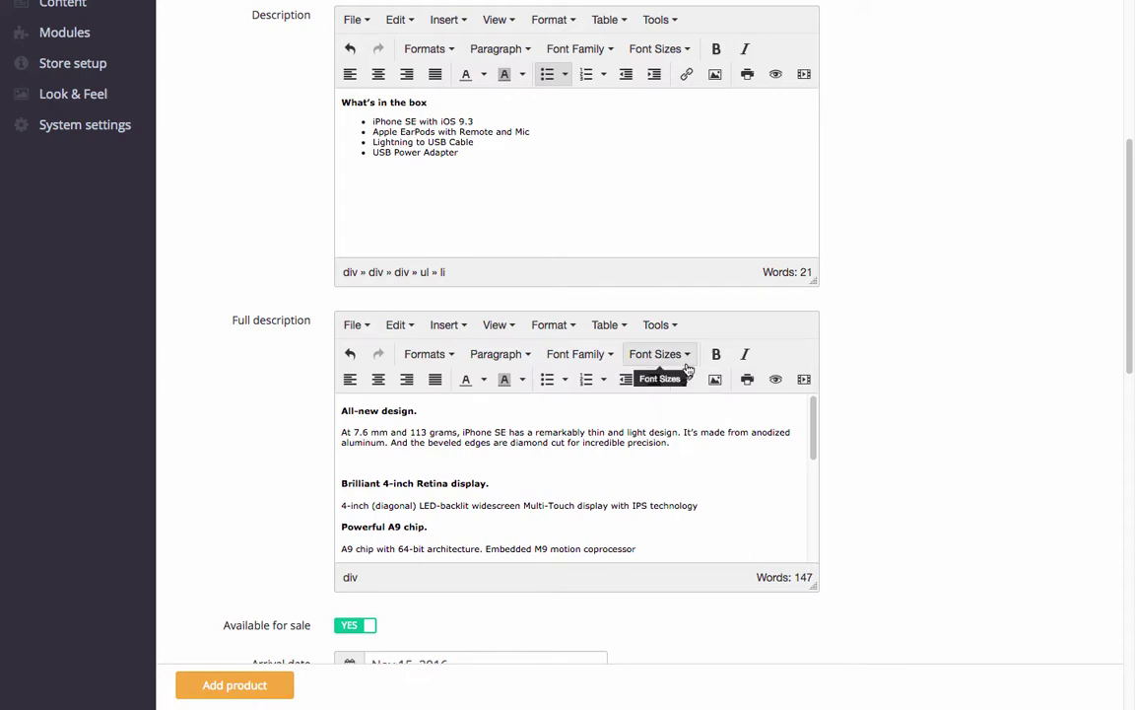
View the full description's HTML source, cancel without changes, and reach Prices & Inventory.
left_click(674, 324)
left_click(676, 327)
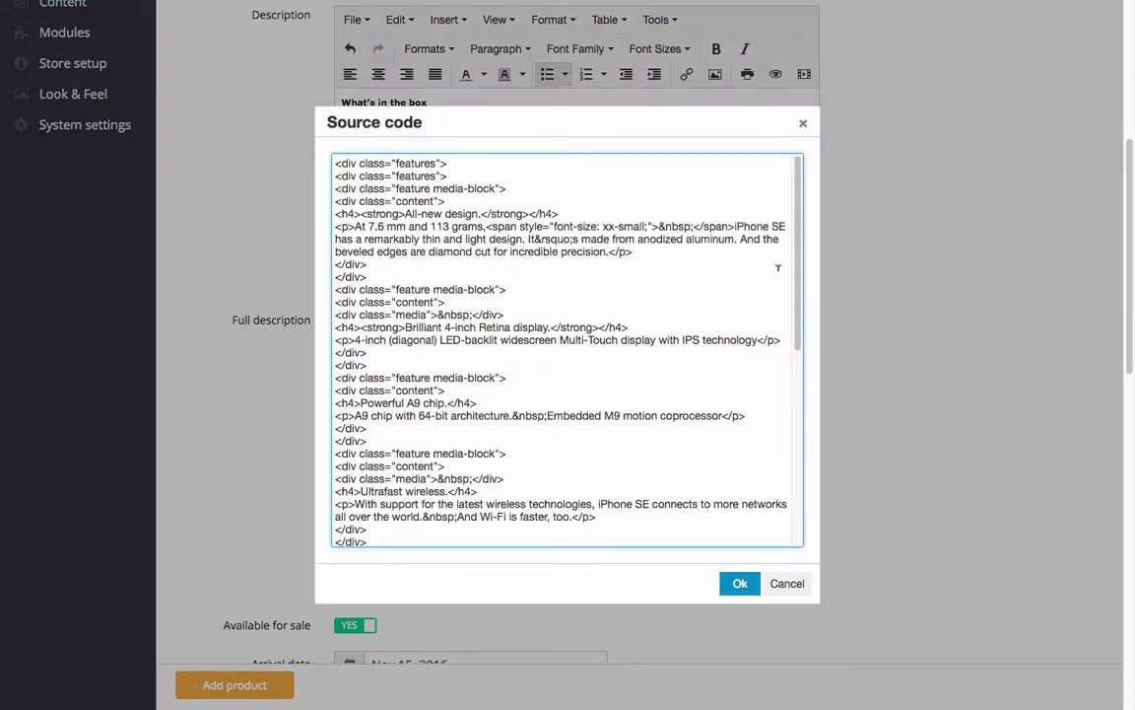
scroll(794, 325, "down", 10)
left_click(798, 586)
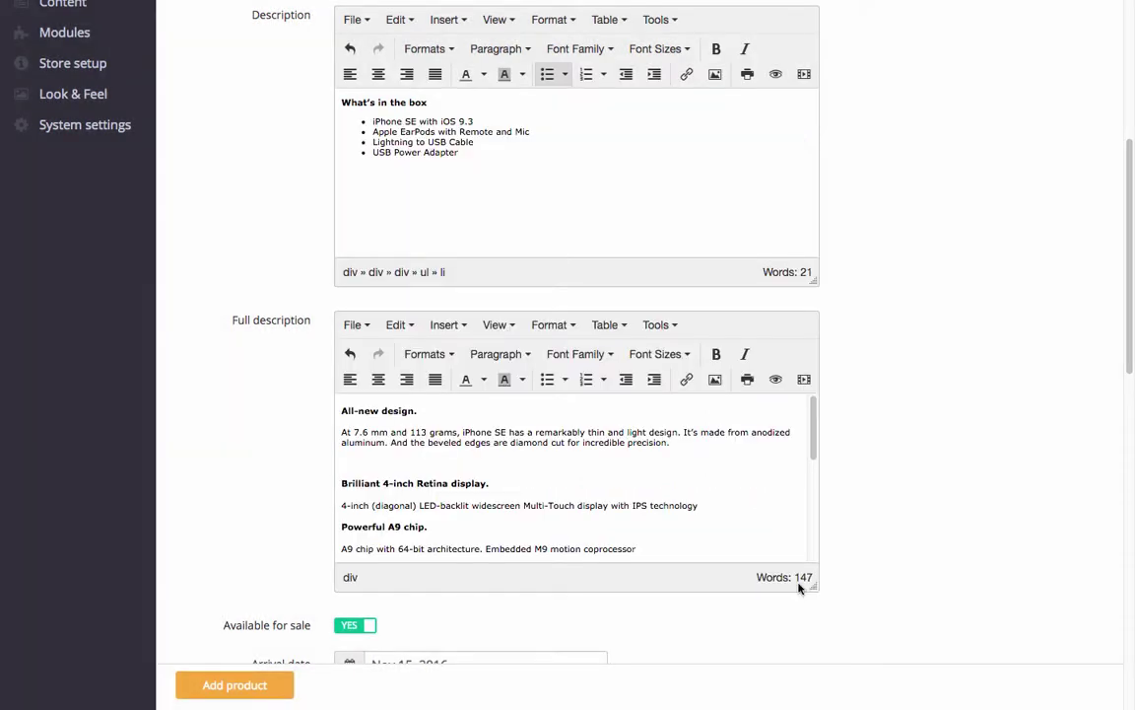
left_click_drag(1132, 276, 1132, 477)
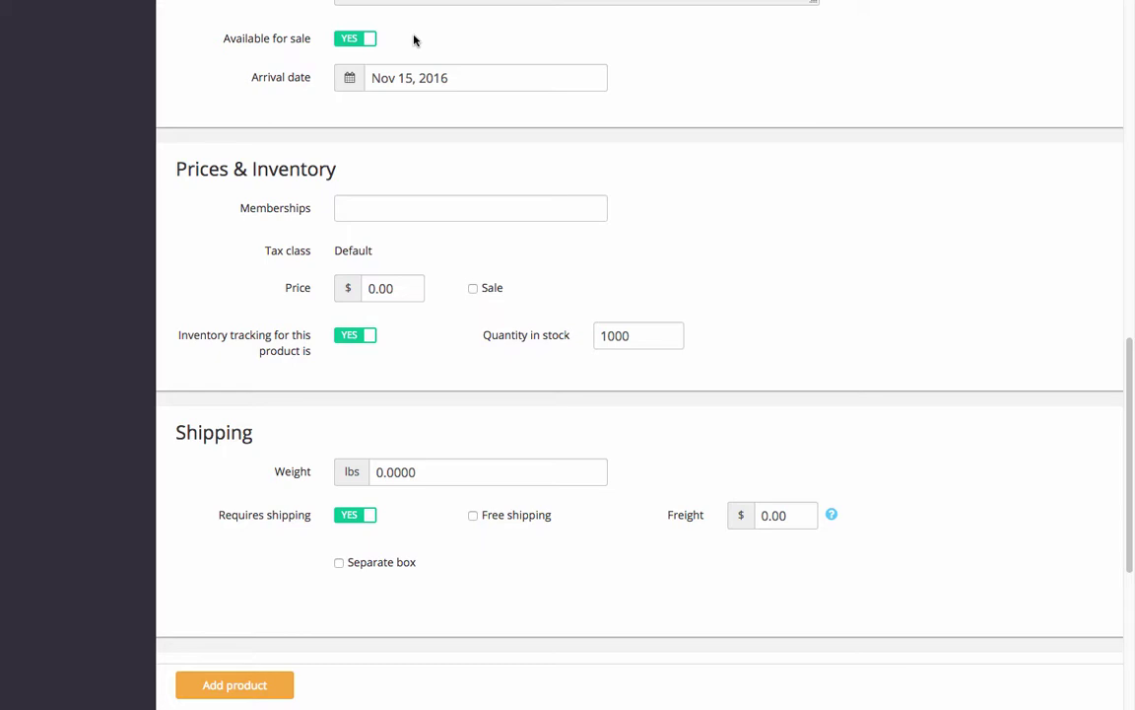
Set the arrival date to Nov 16, 2016, then check the storefront's New arrivals and Coming soon pages.
left_click(487, 76)
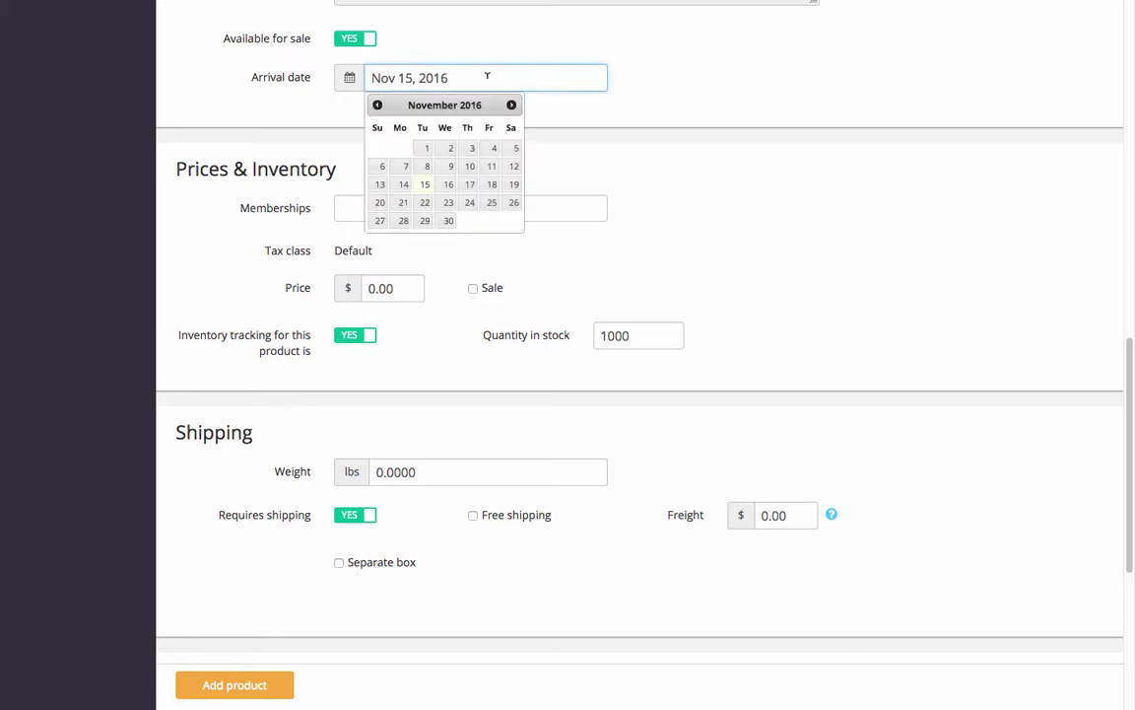
left_click(446, 186)
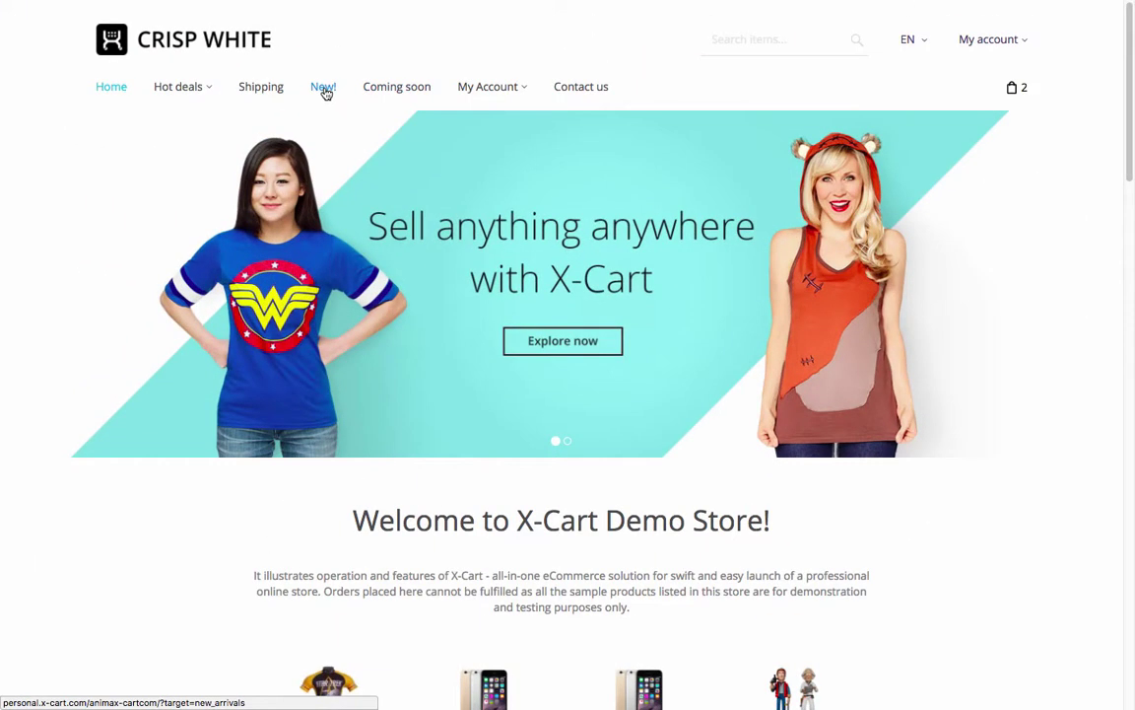
left_click(324, 88)
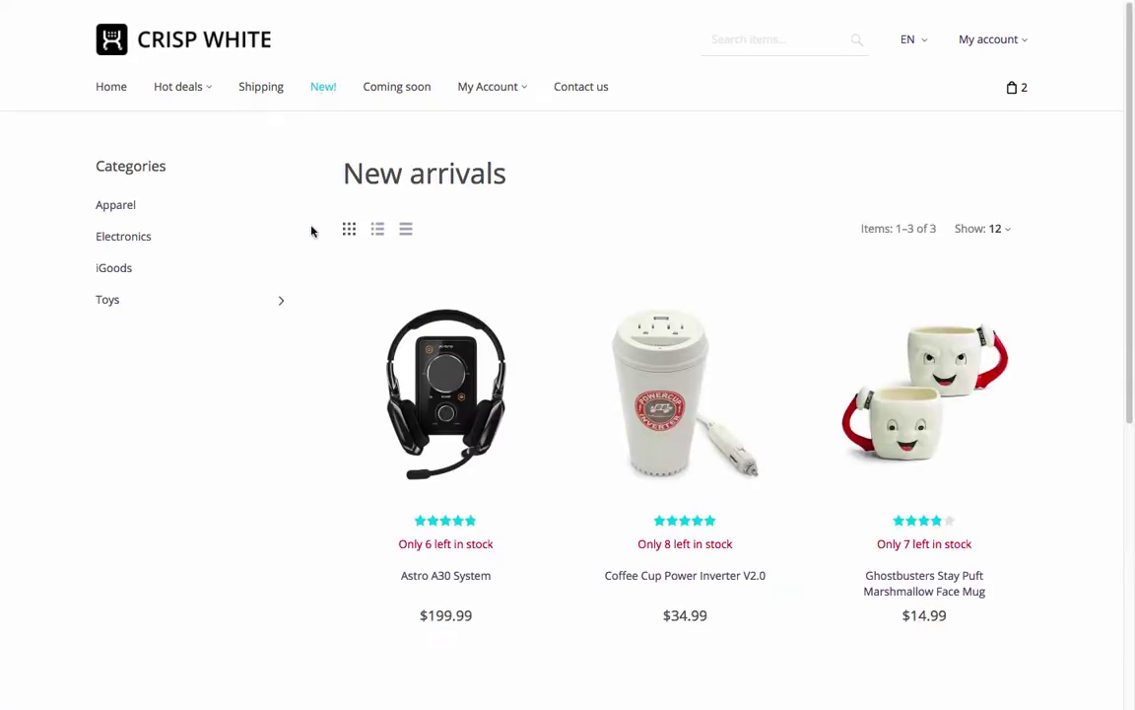
left_click(396, 89)
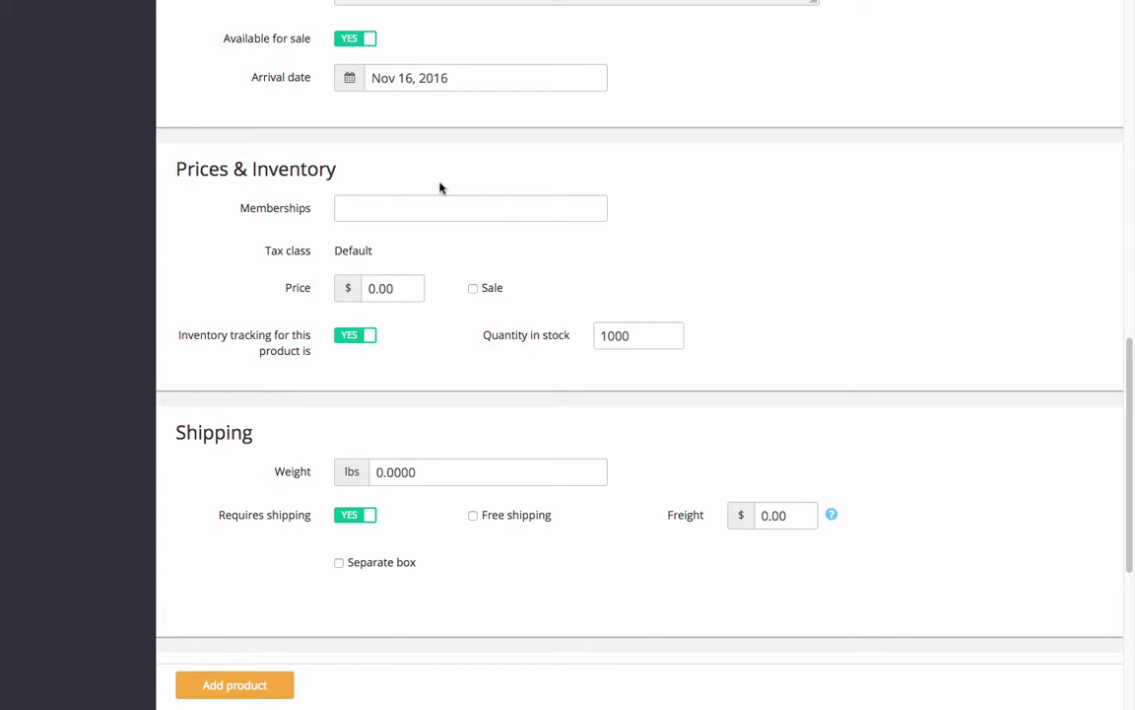
Set the price to $600.00 with no memberships, leaving the product off sale.
left_click(440, 208)
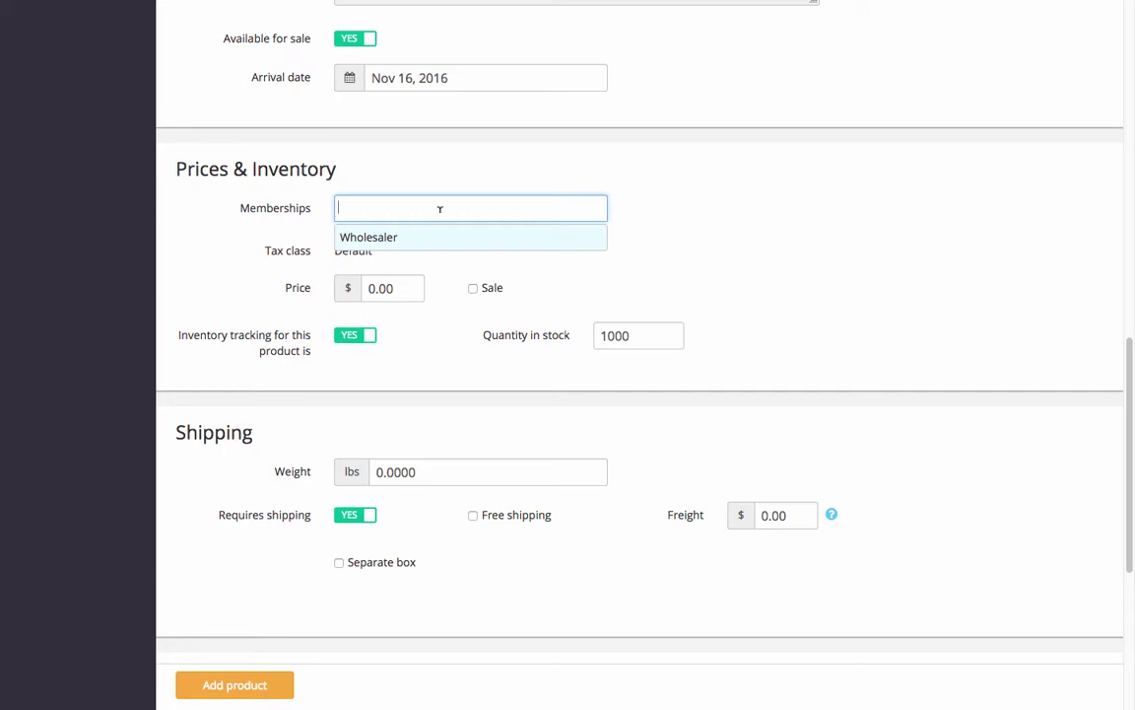
left_click(650, 205)
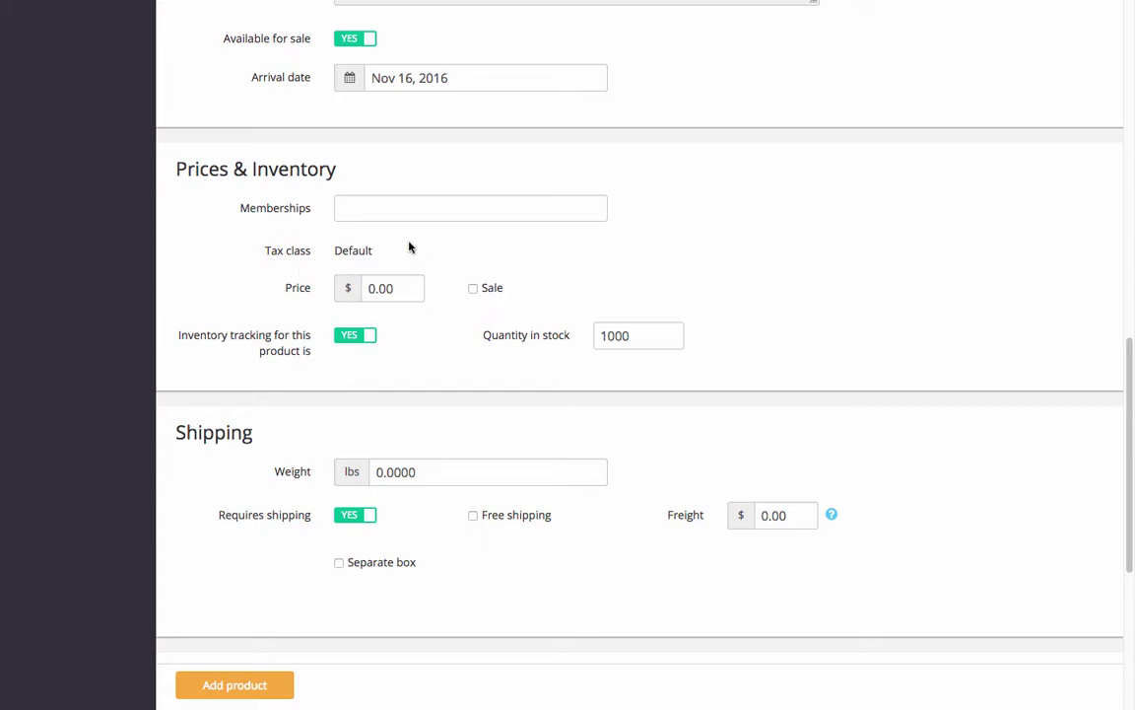
left_click(375, 288)
key("BackSpace")
type("600")
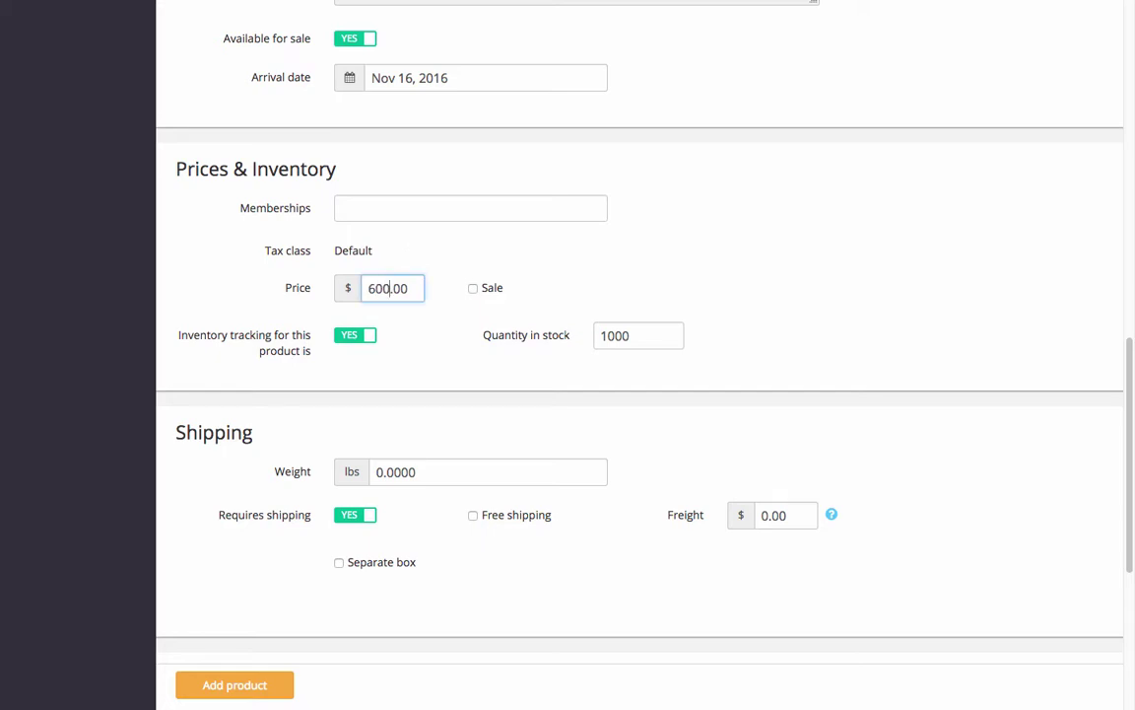
left_click(474, 289)
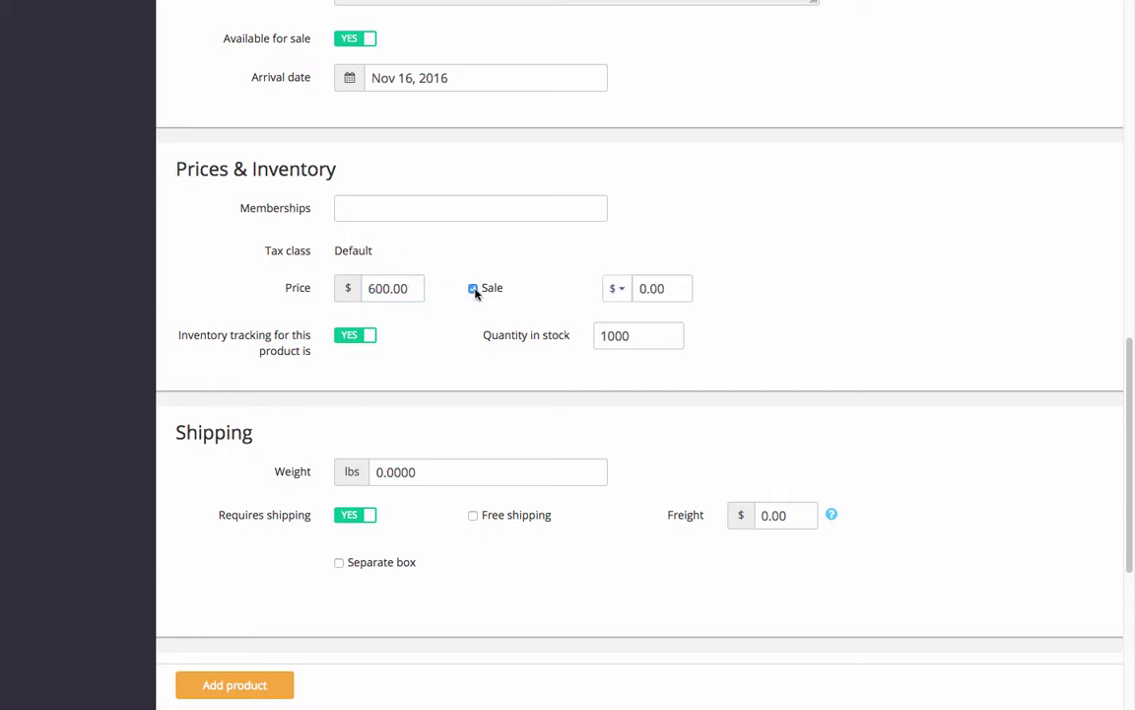
left_click(617, 288)
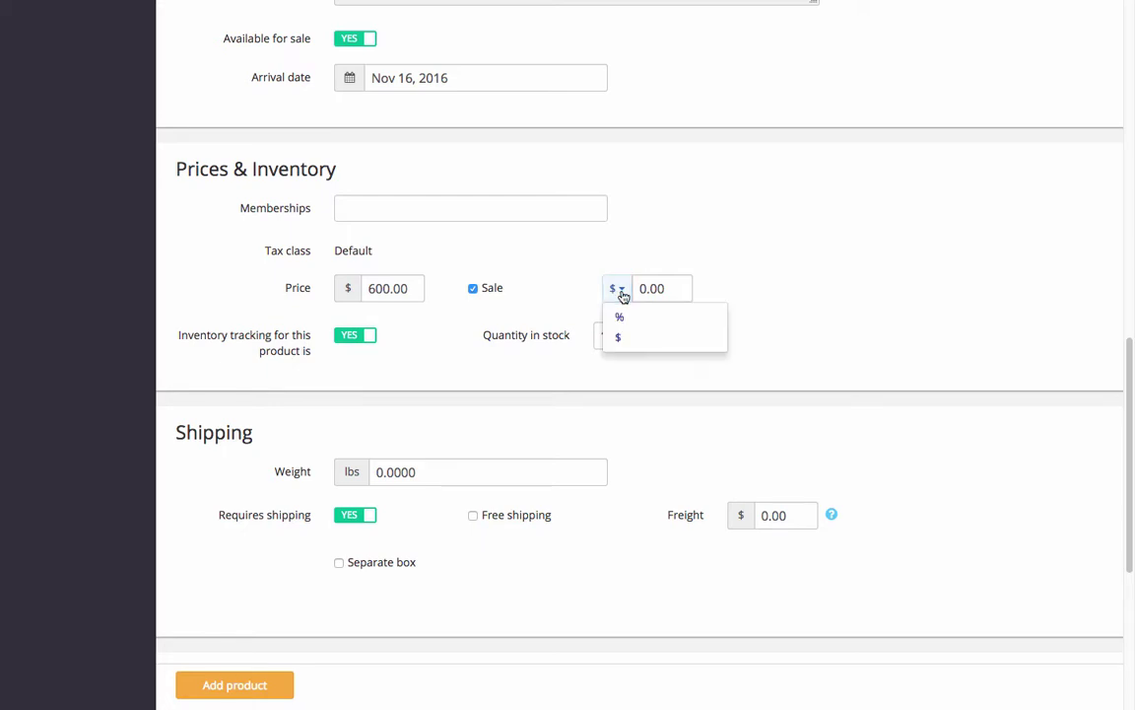
left_click(675, 286)
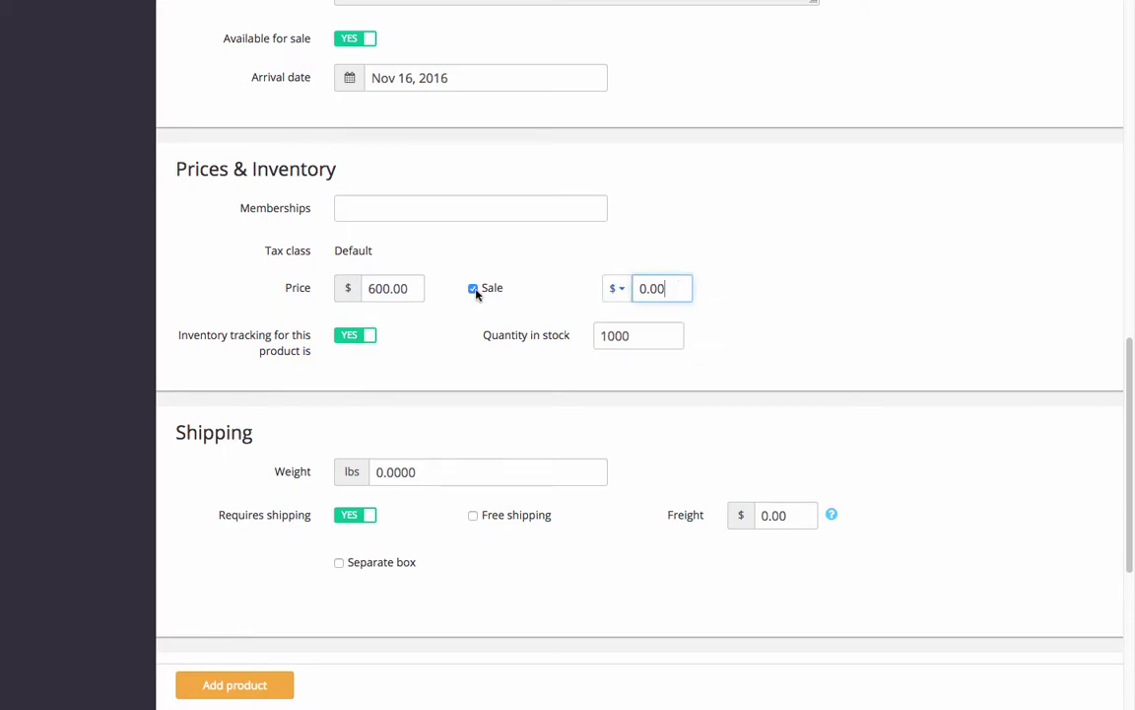
left_click(473, 290)
Keep inventory tracking on and set the quantity in stock to 50.
left_click(353, 336)
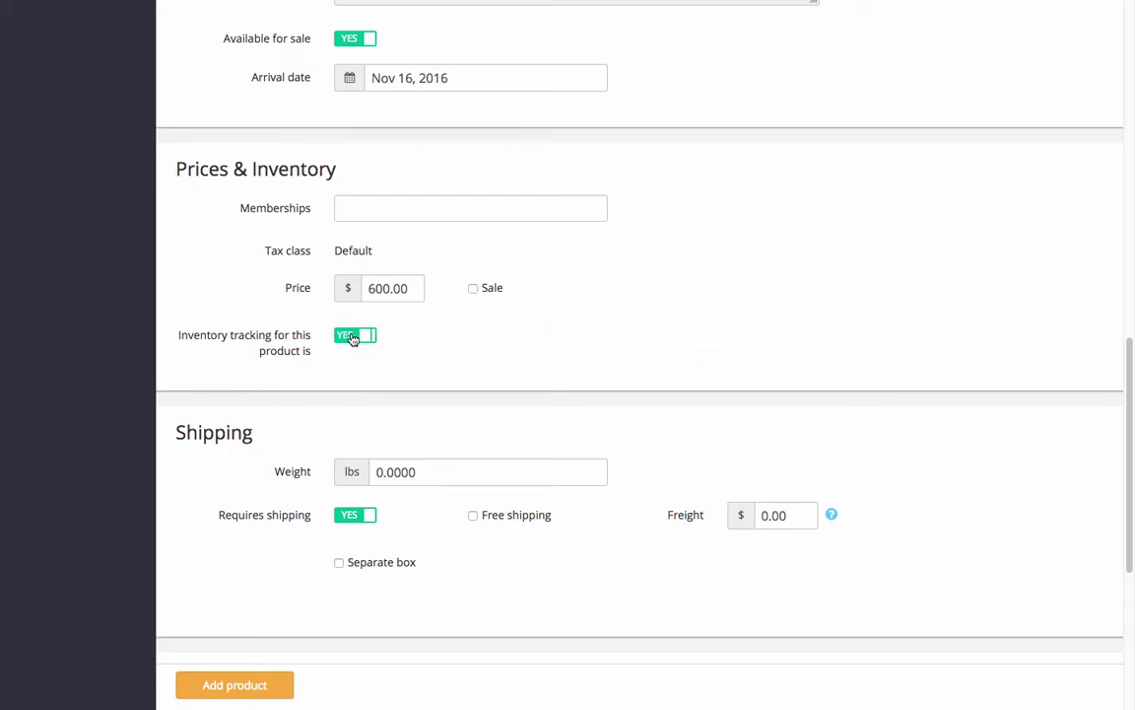
left_click(364, 339)
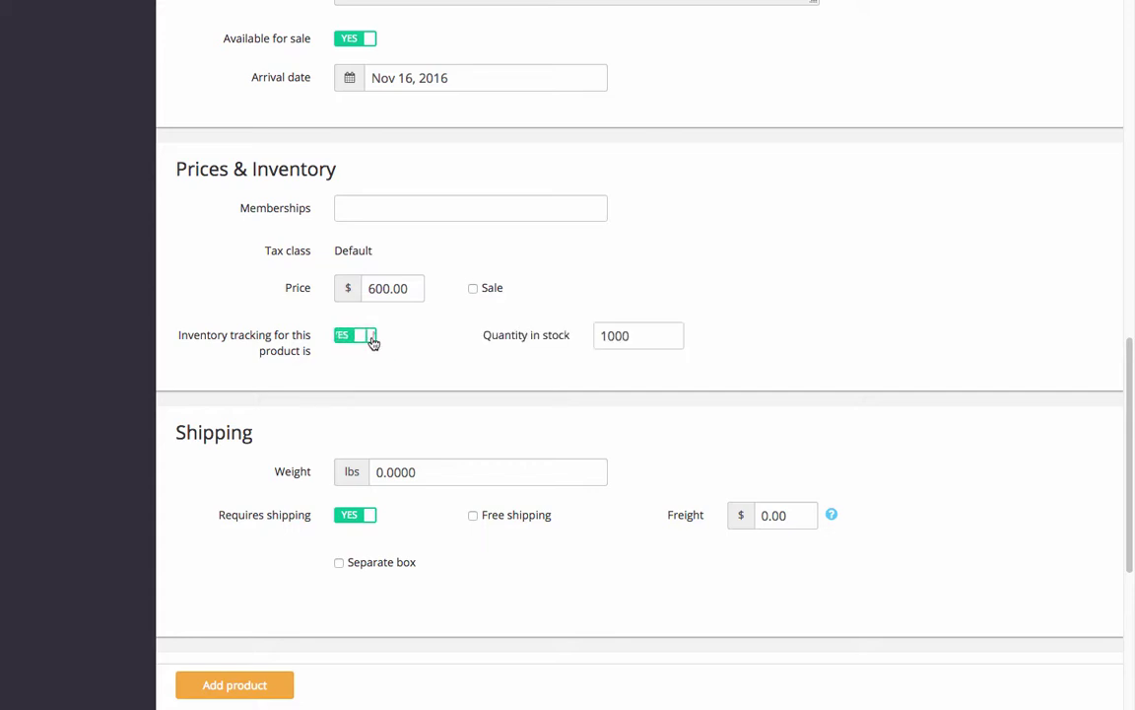
double_click(603, 335)
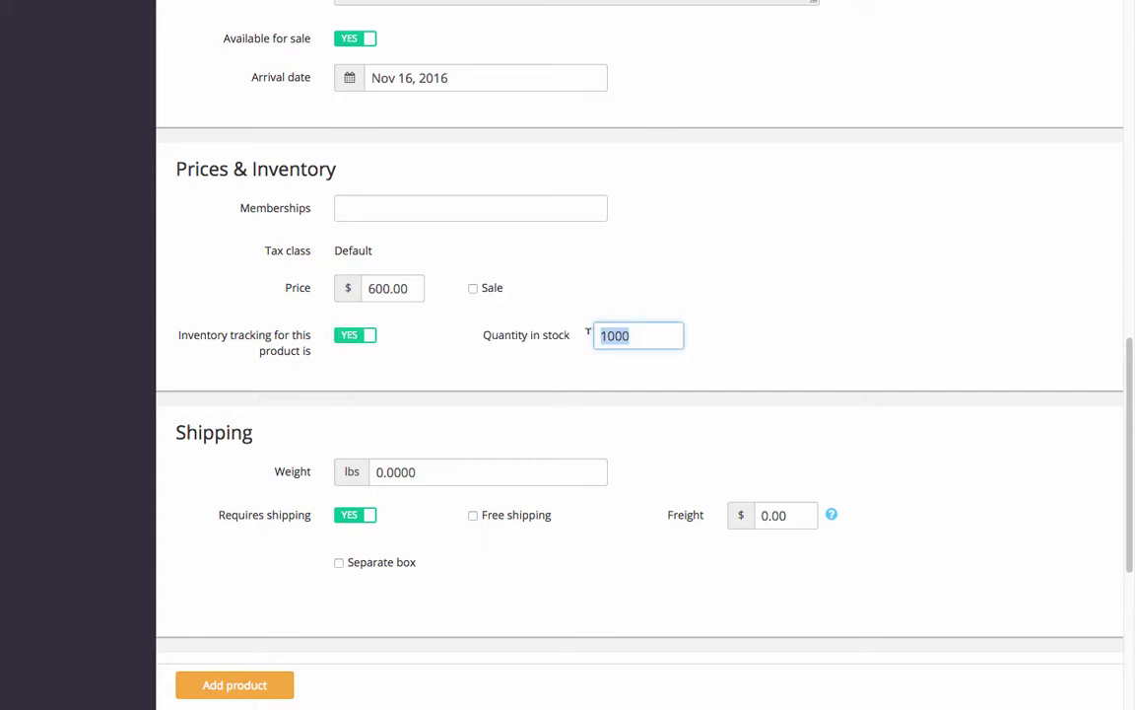
type("50")
Set the weight to 4.1 lb and the freight charge to $5.00.
left_click(421, 471)
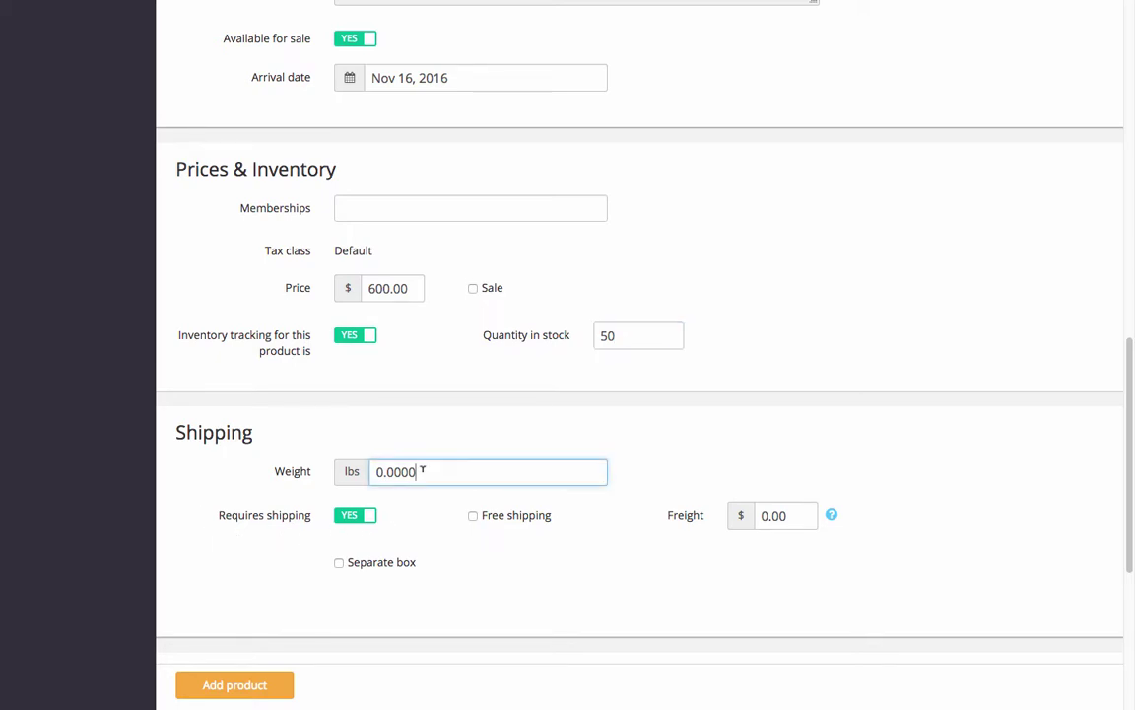
type("4.1")
left_click(766, 514)
key("BackSpace")
type("5")
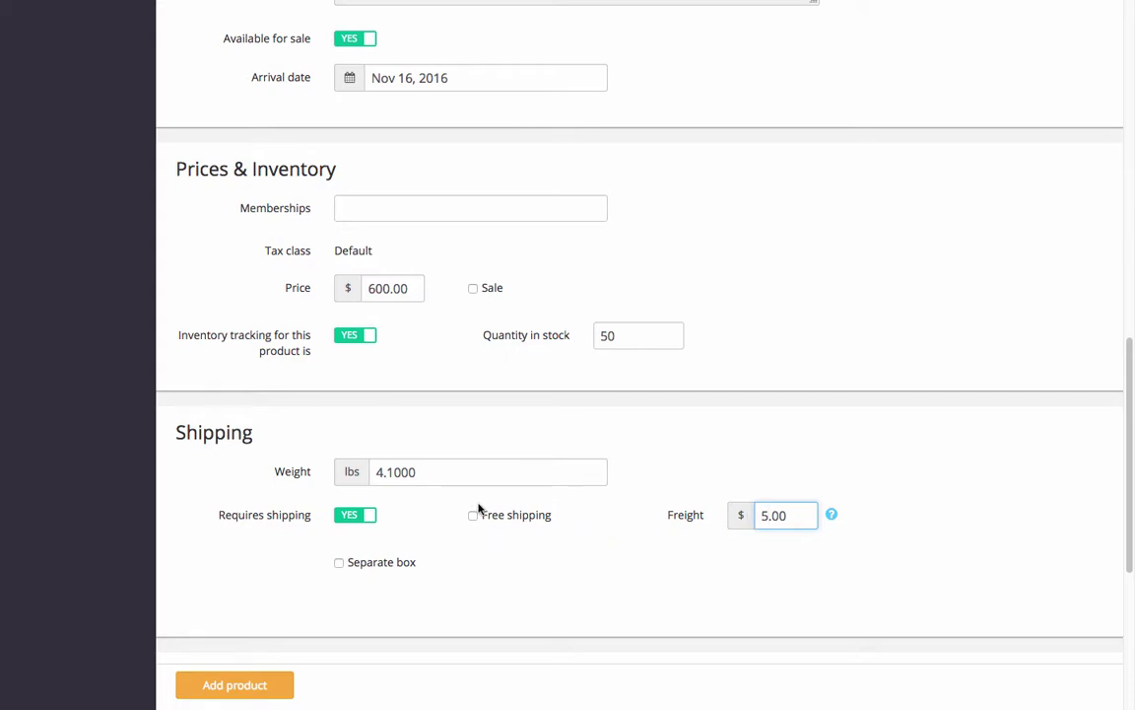
left_click(314, 553)
Ship the product in a separate box holding at most 3 items.
left_click(338, 564)
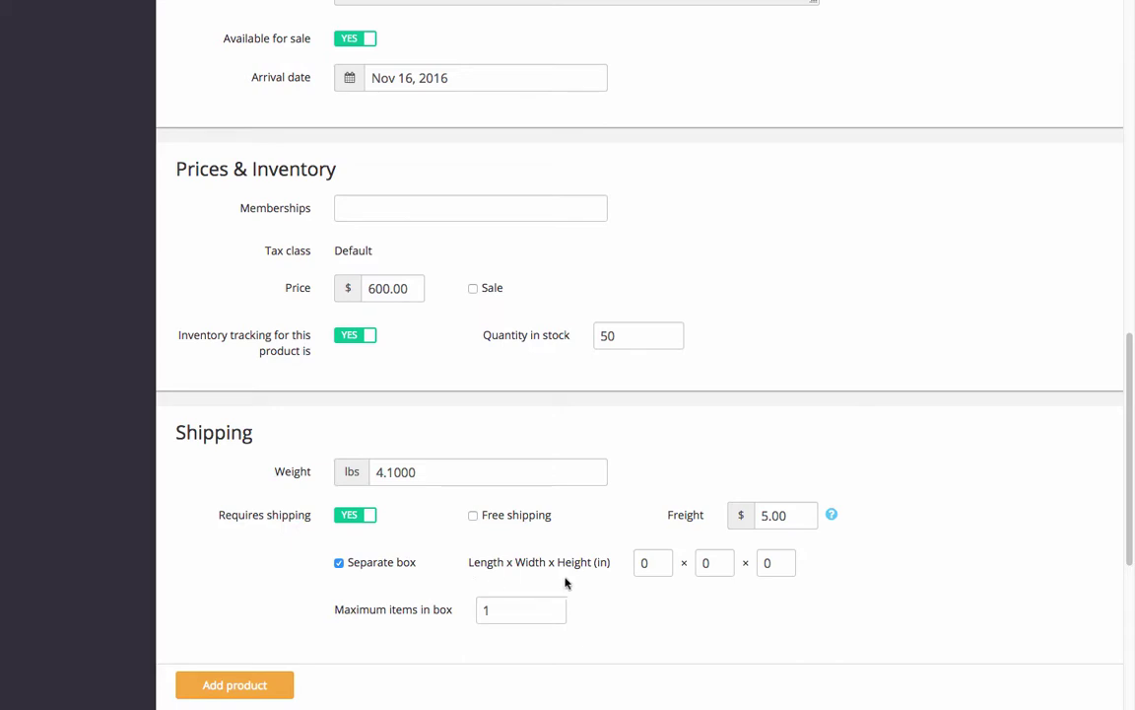
double_click(520, 609)
type("3")
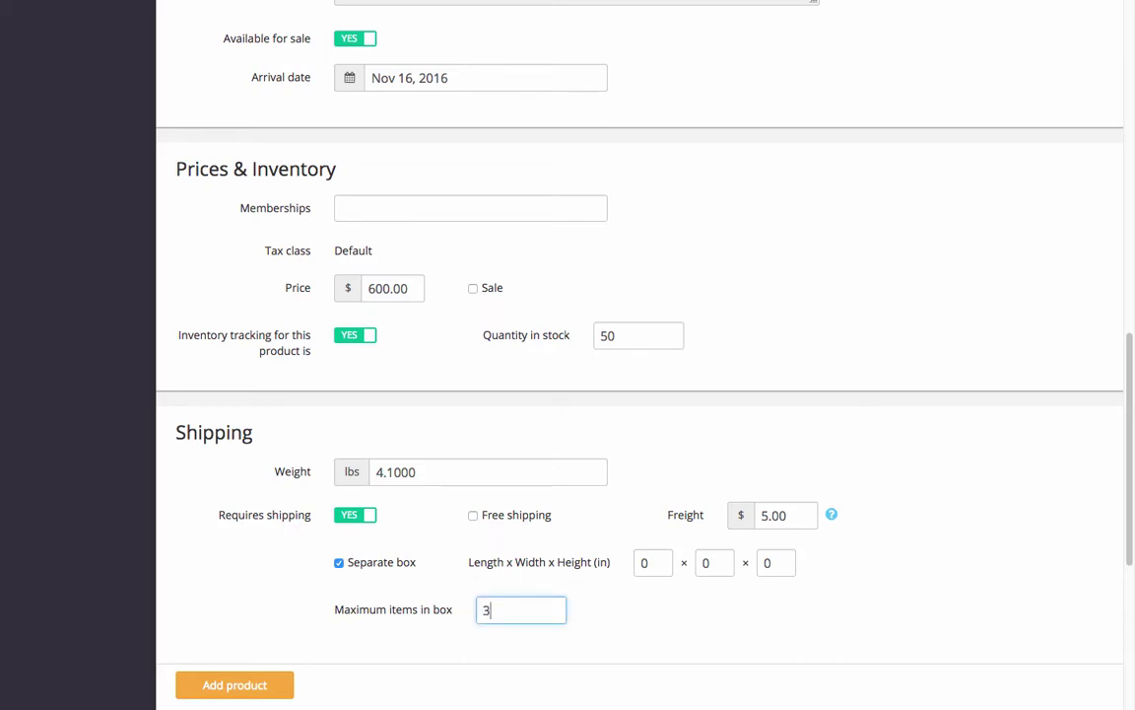
left_click_drag(1128, 418, 1133, 538)
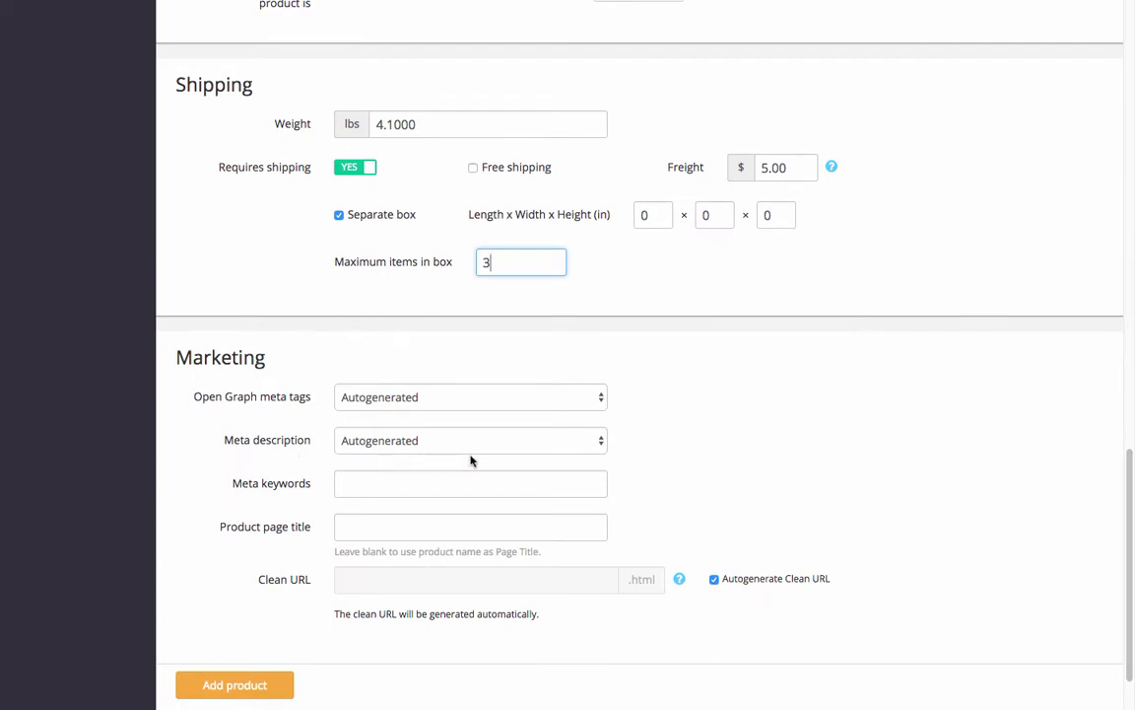
Keep the Open Graph meta tags and meta description set to Autogenerated.
left_click(600, 397)
left_click(599, 443)
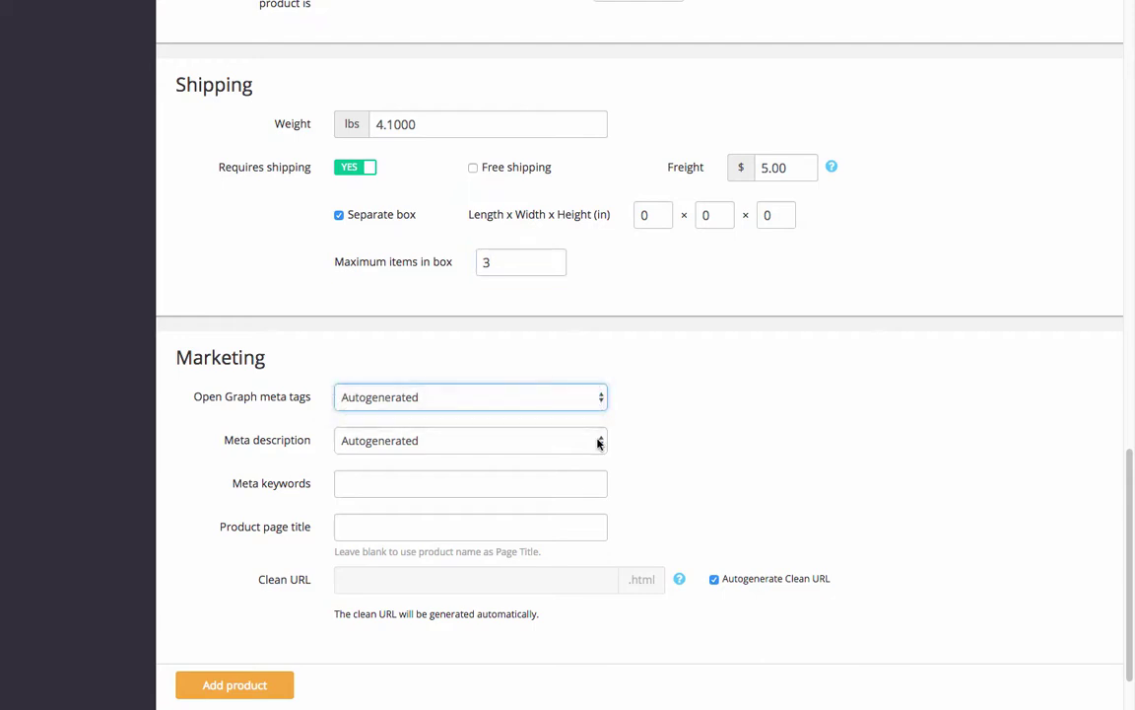
left_click(600, 441)
left_click(669, 464)
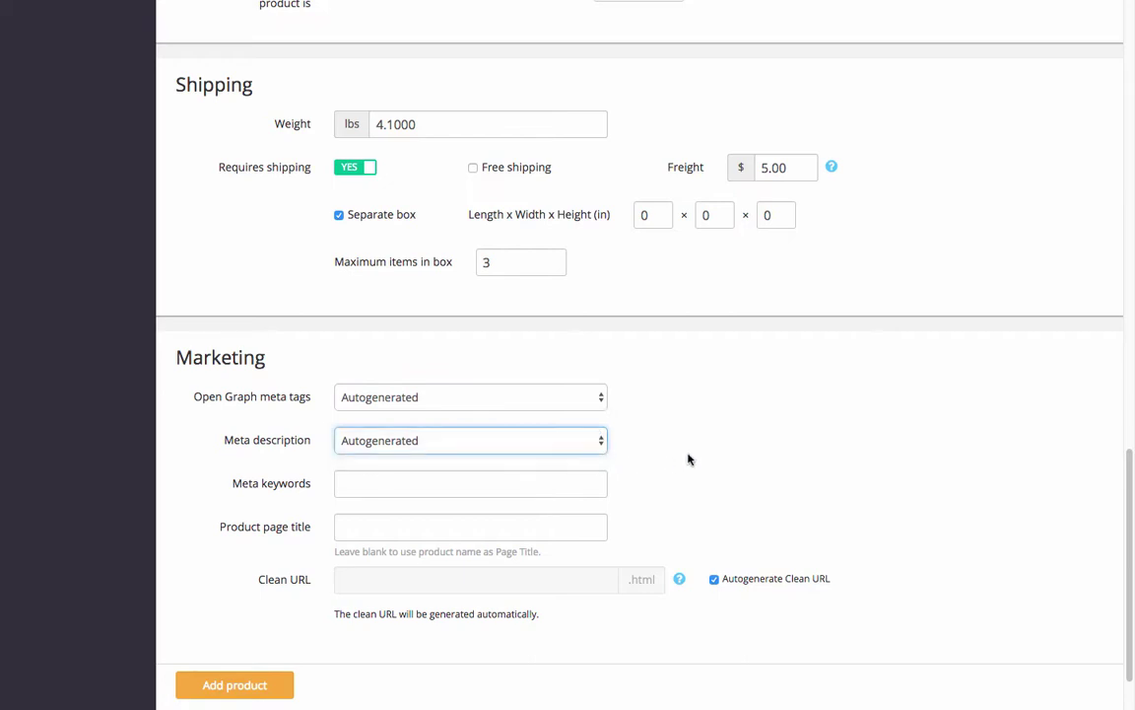
left_click(592, 483)
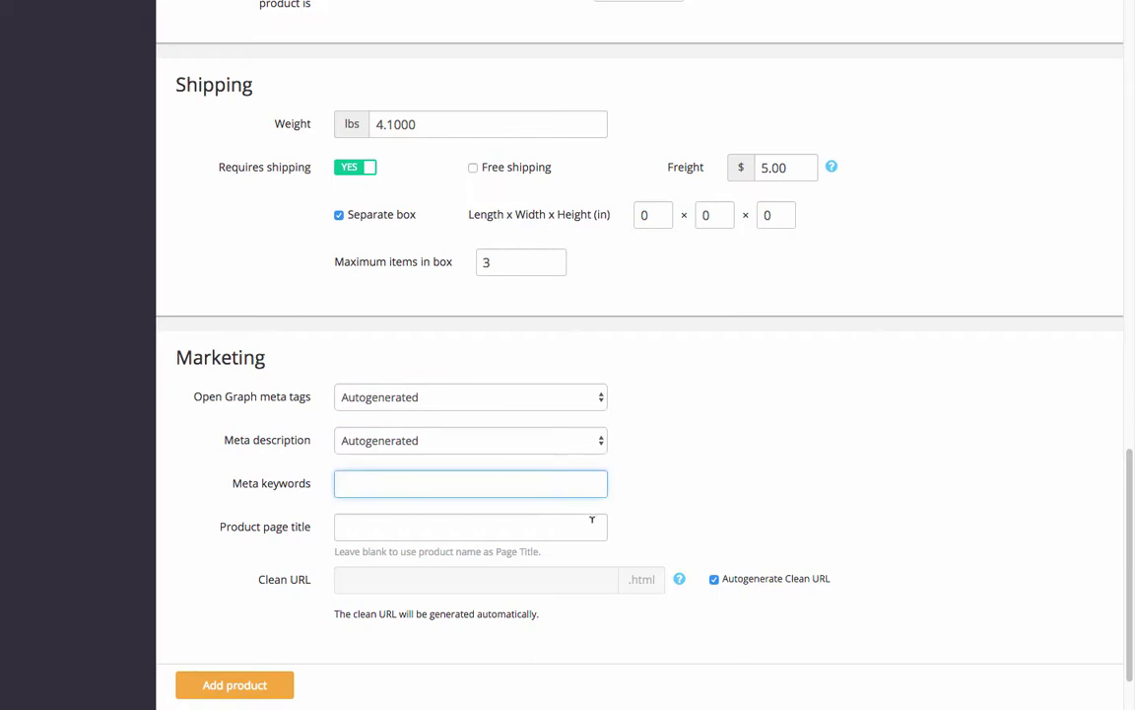
left_click(592, 522)
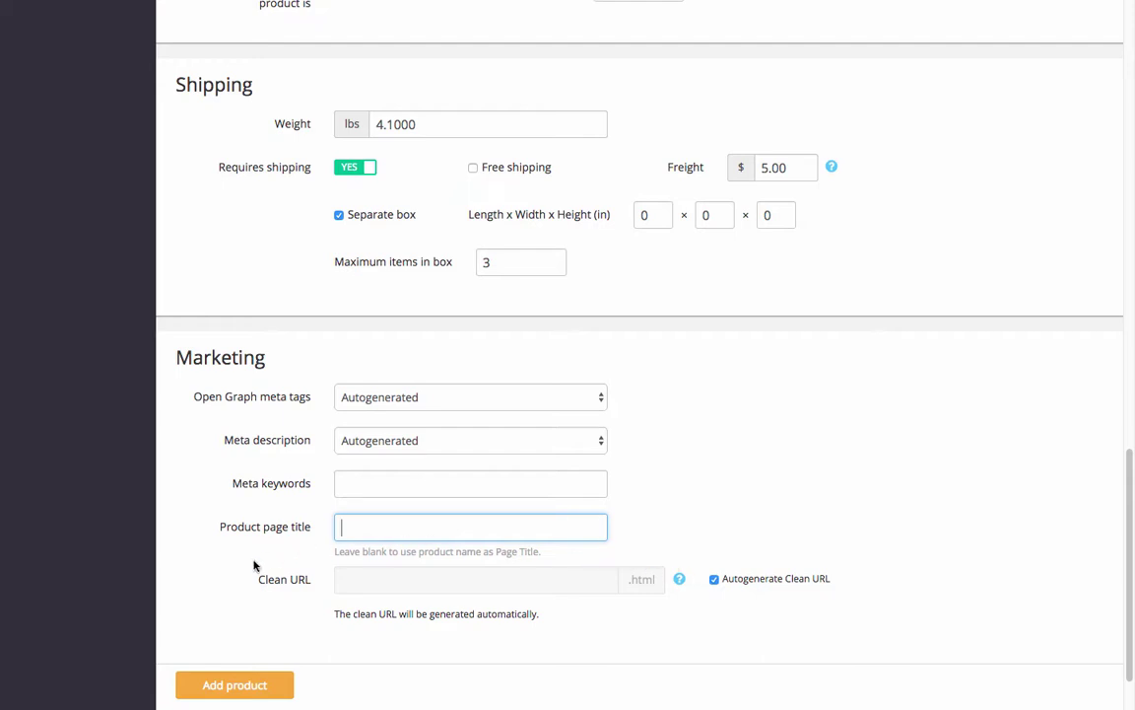
Keep the clean URL autogenerated and save the new product.
left_click(715, 579)
left_click(545, 579)
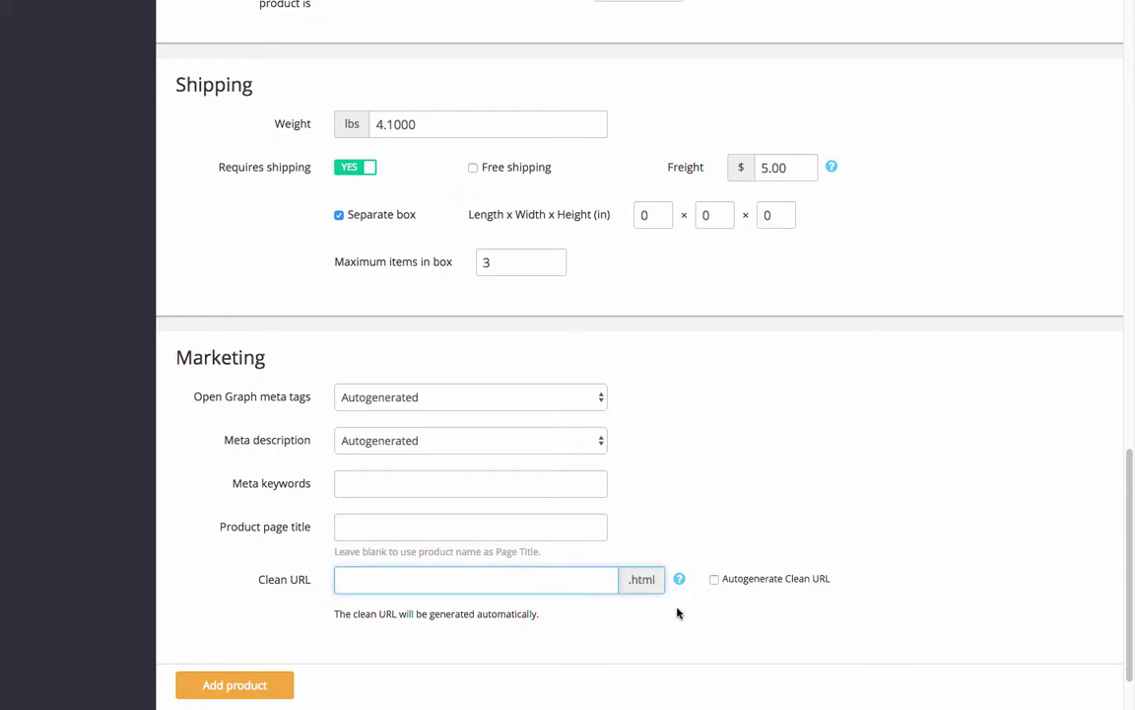
left_click(714, 582)
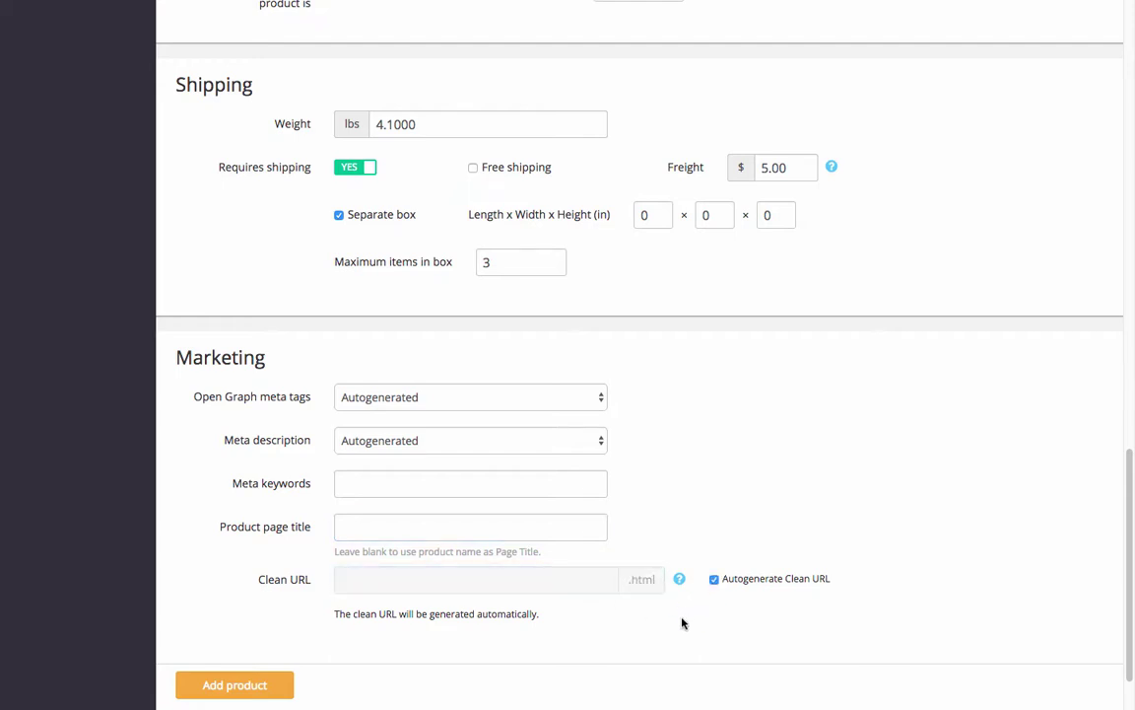
left_click(247, 687)
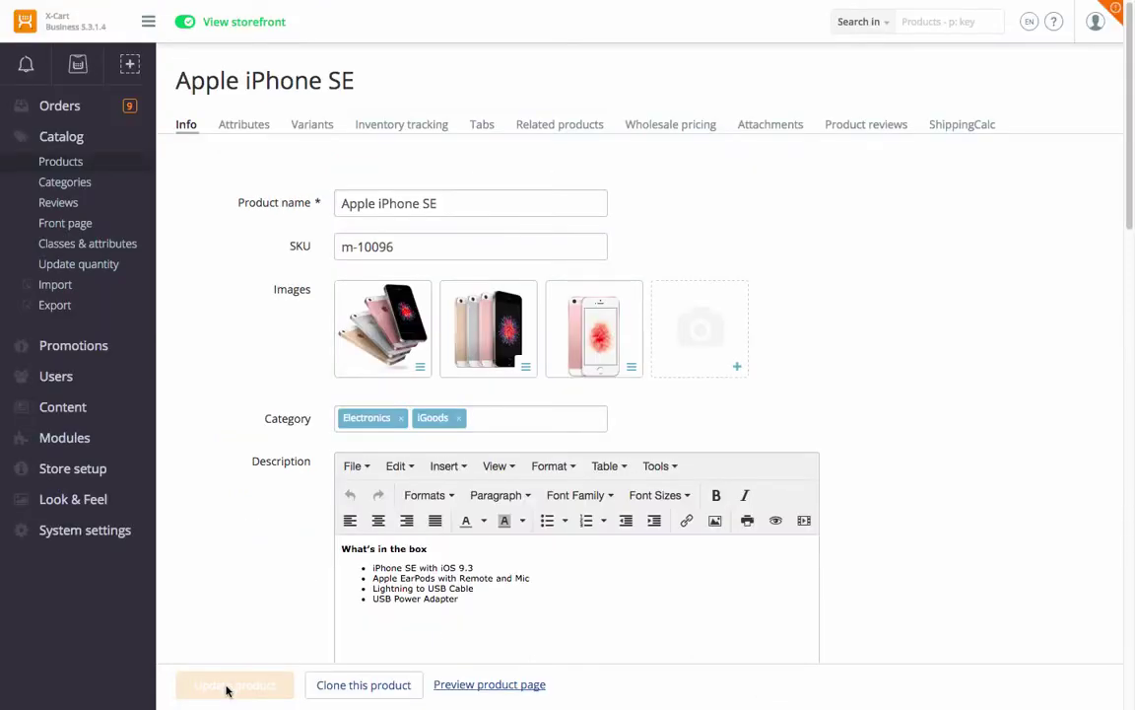
Preview the product's storefront page and switch on inline content editing.
left_click(490, 684)
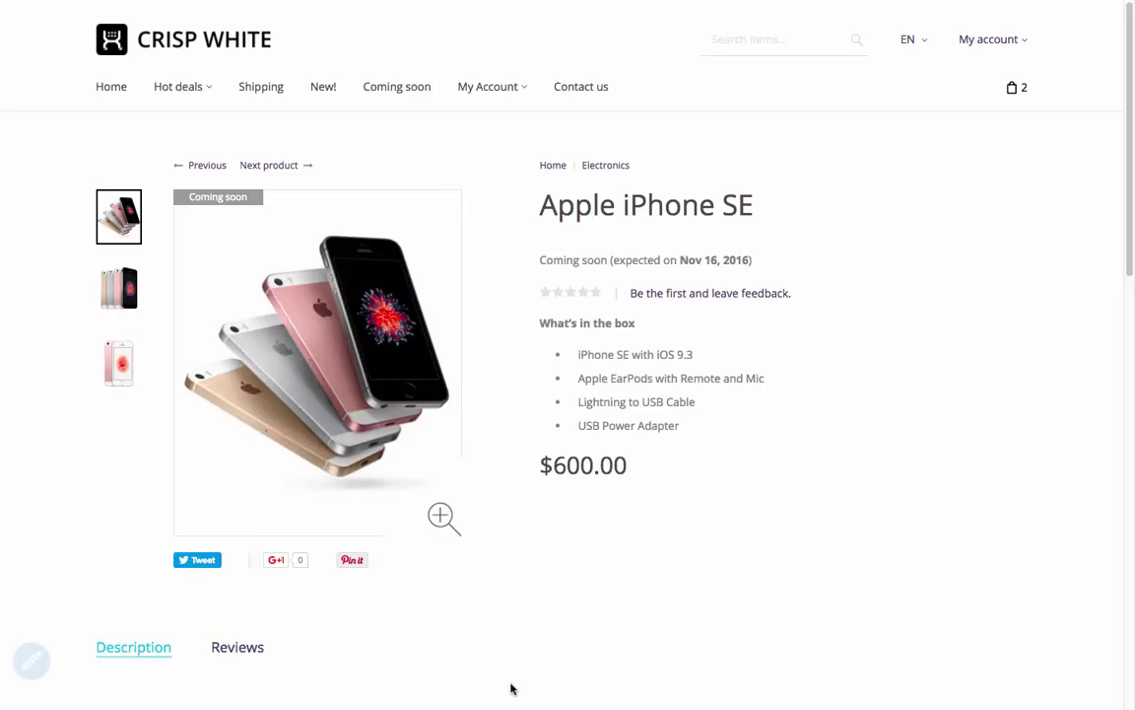
scroll(1132, 279, "down", 1)
left_click_drag(1132, 279, 1110, 560)
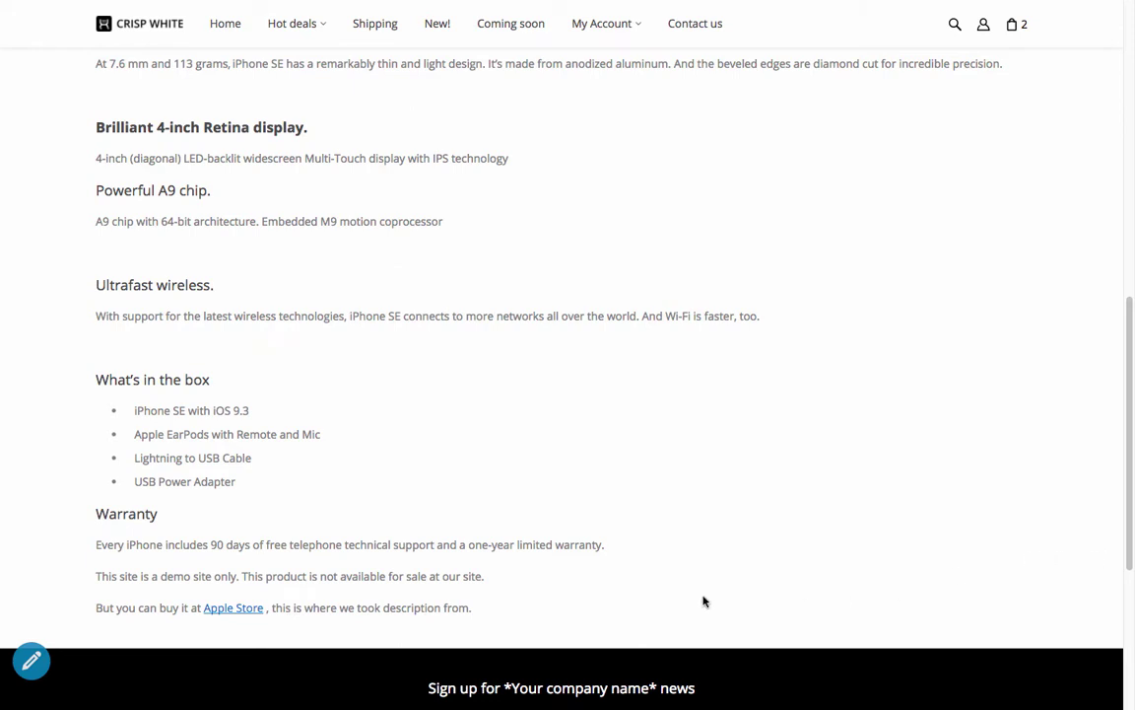
left_click(31, 662)
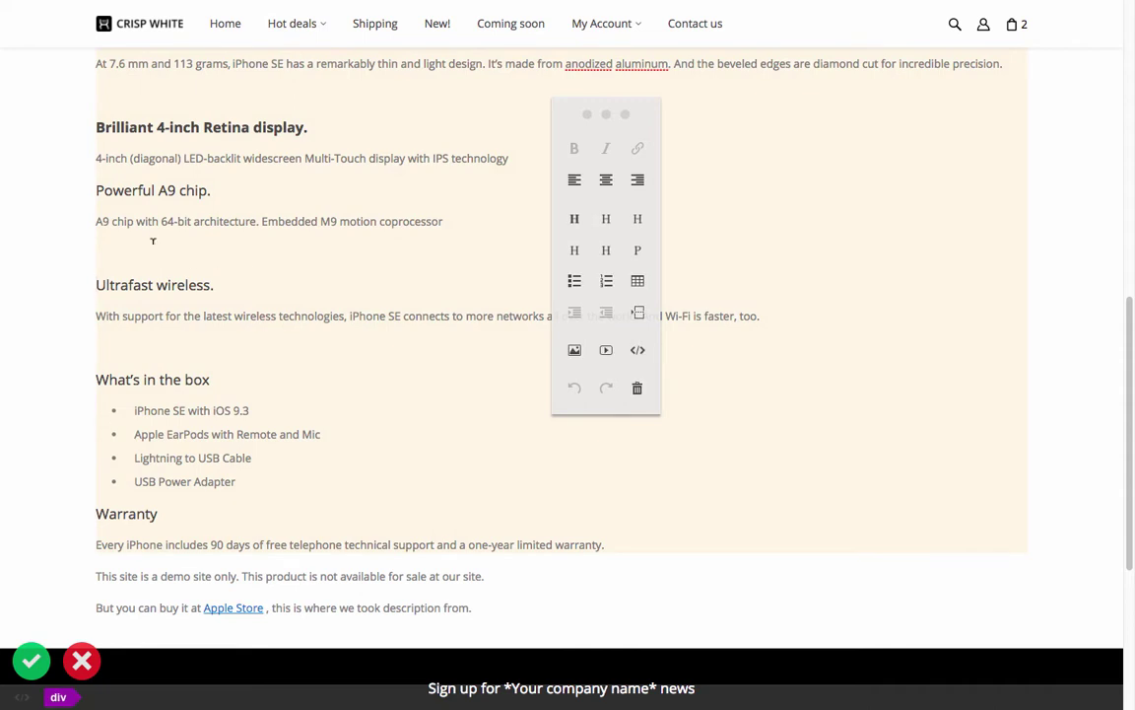
Remove the blank lines and bold the 'Ultrafast wireless.' and 'What's in the box' headings.
left_click(153, 240)
key("BackSpace")
left_click_drag(226, 254, 96, 254)
left_click(573, 148)
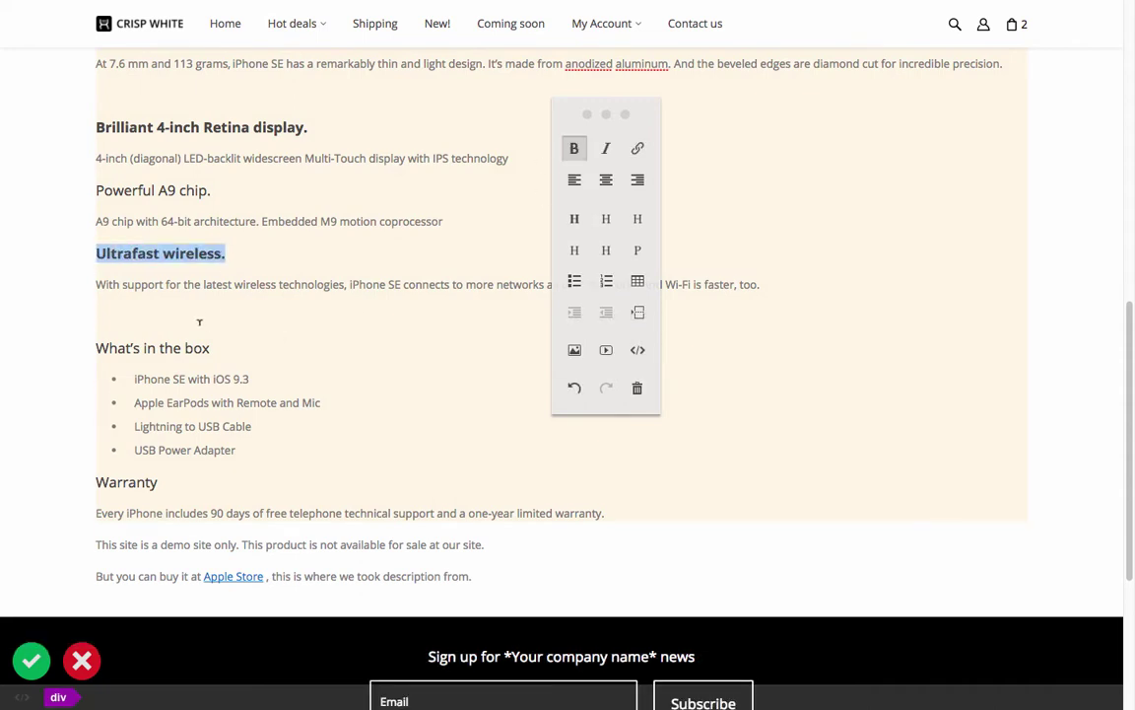
left_click(199, 323)
key("BackSpace")
left_click_drag(222, 317, 98, 316)
left_click(573, 148)
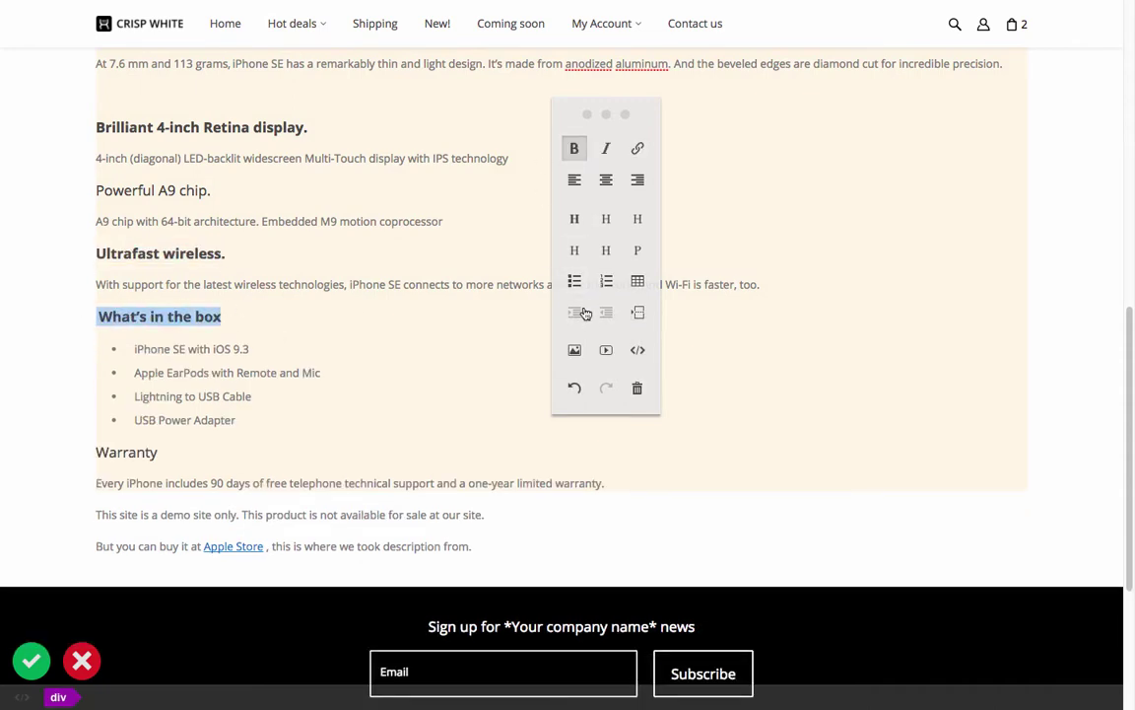
Insert the rose-gold iPhone JPEG into the description and save the storefront content.
left_click(574, 350)
left_click(753, 506)
left_click(398, 72)
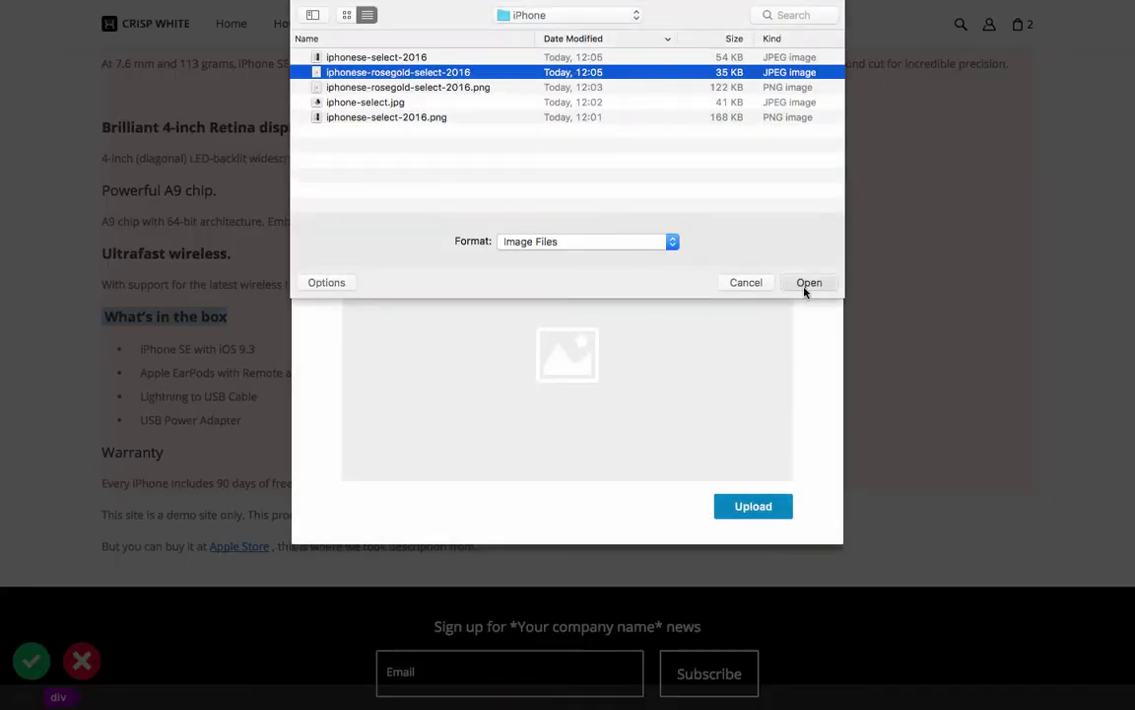
left_click(808, 283)
left_click(659, 505)
scroll(1072, 392, "down", 2)
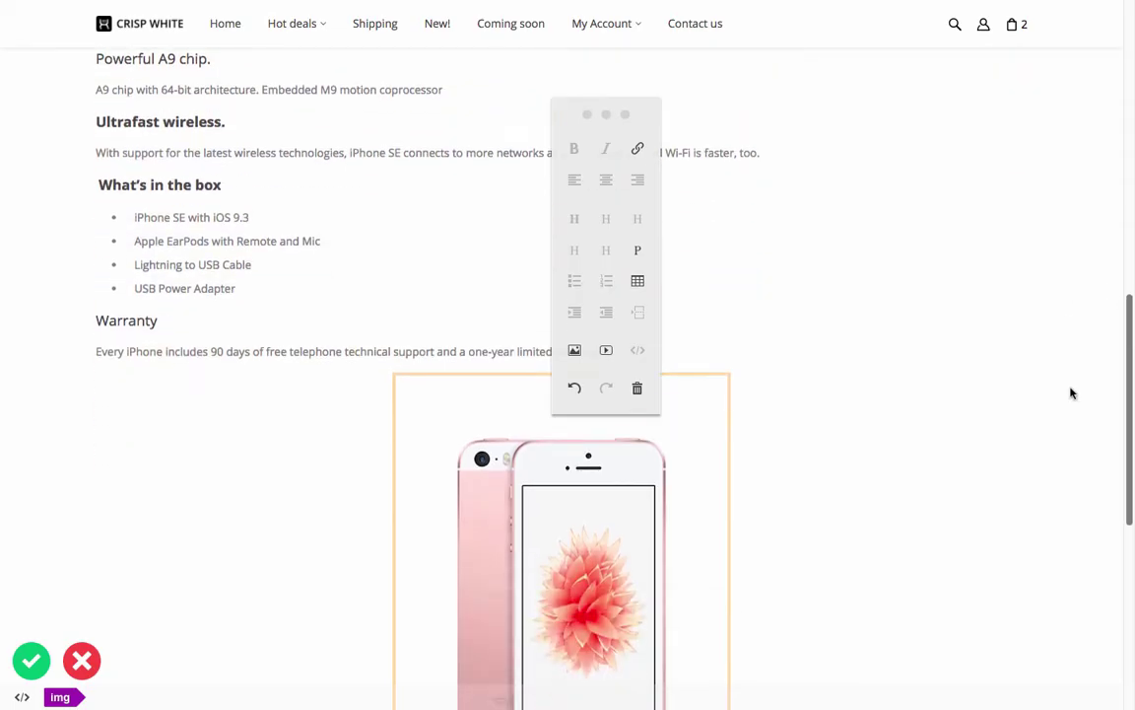
left_click(37, 661)
left_click_drag(1129, 414, 1132, 99)
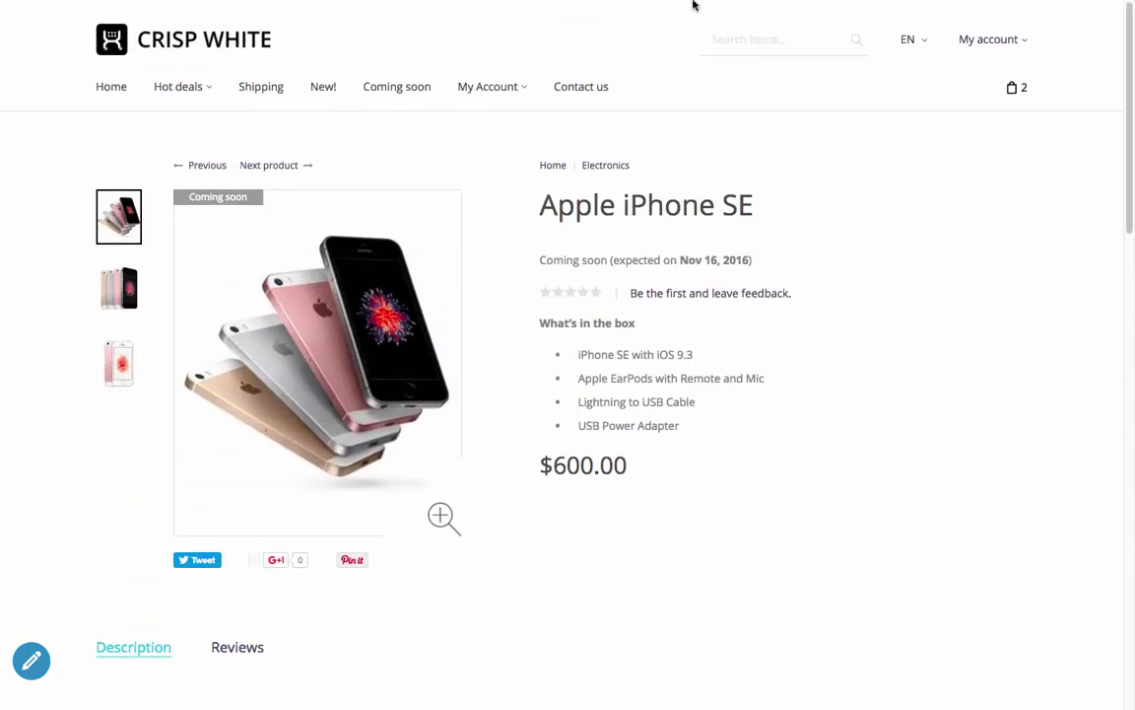
In the admin editor, show the Global attributes: Capacity 16/64 GB, A9 chip, four colors.
mouse_move(693, 5)
left_click(172, 36)
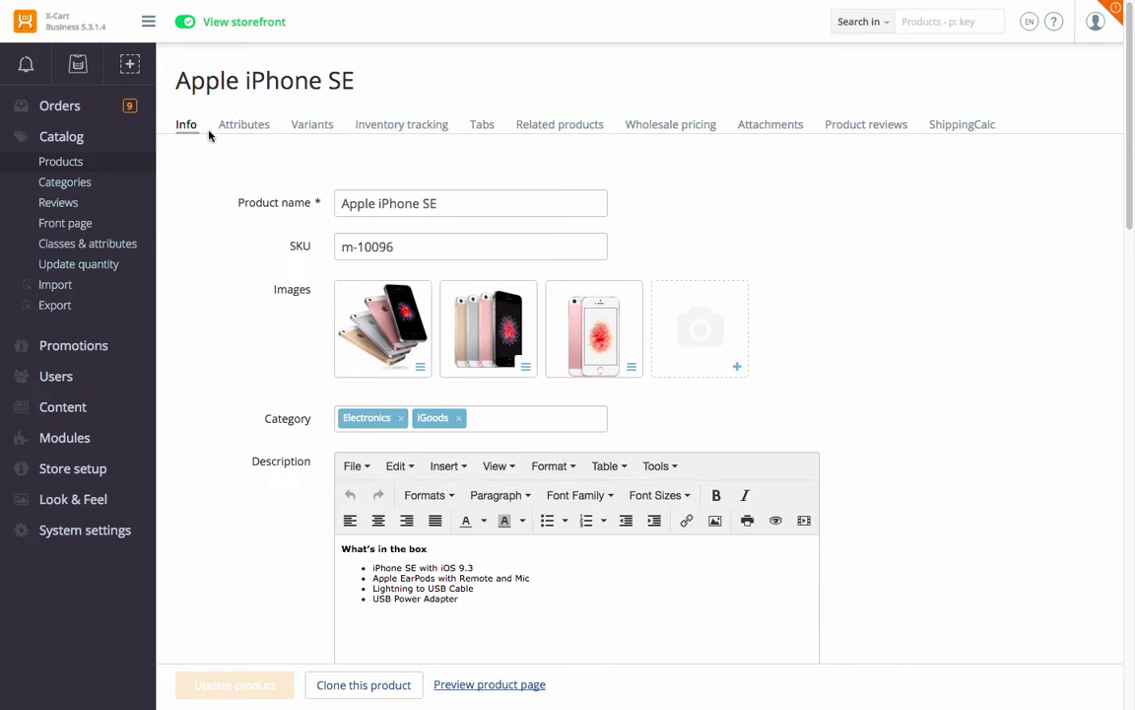
left_click(247, 126)
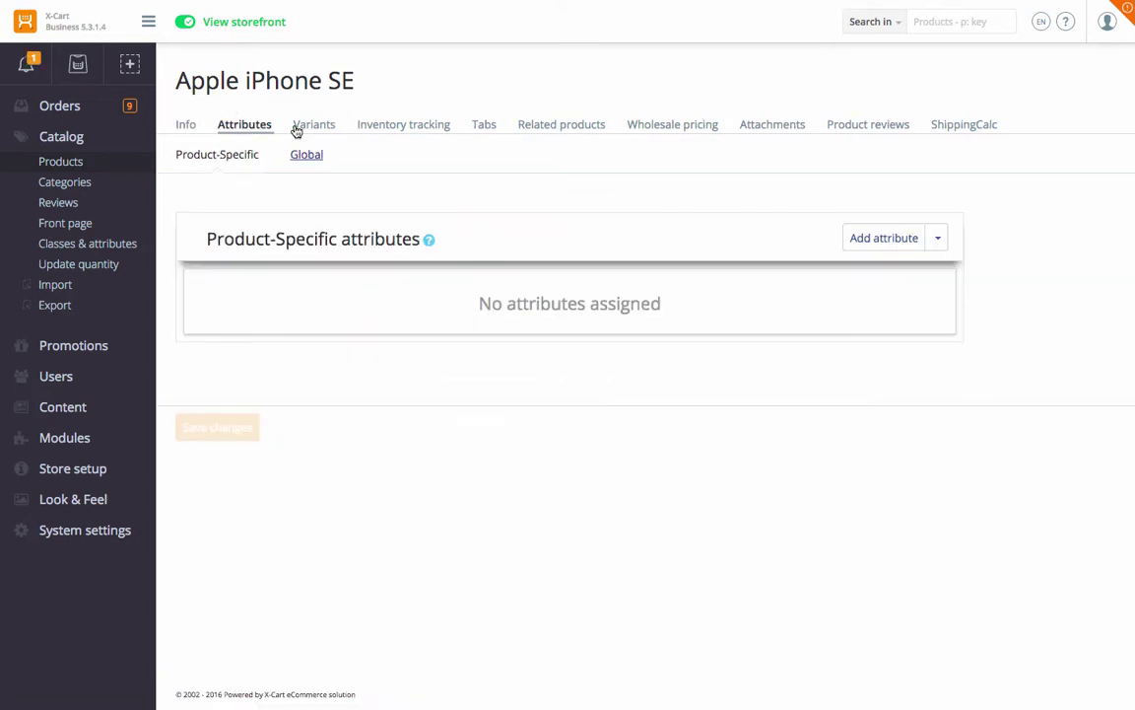
left_click(307, 156)
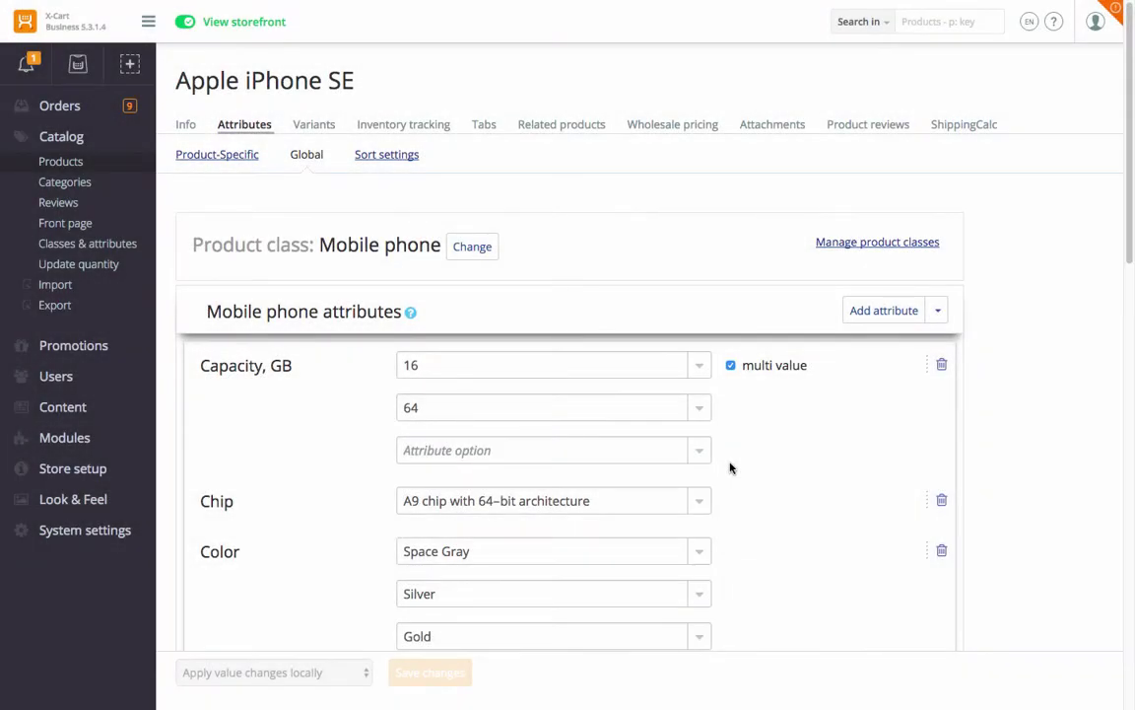
left_click_drag(1131, 249, 1133, 452)
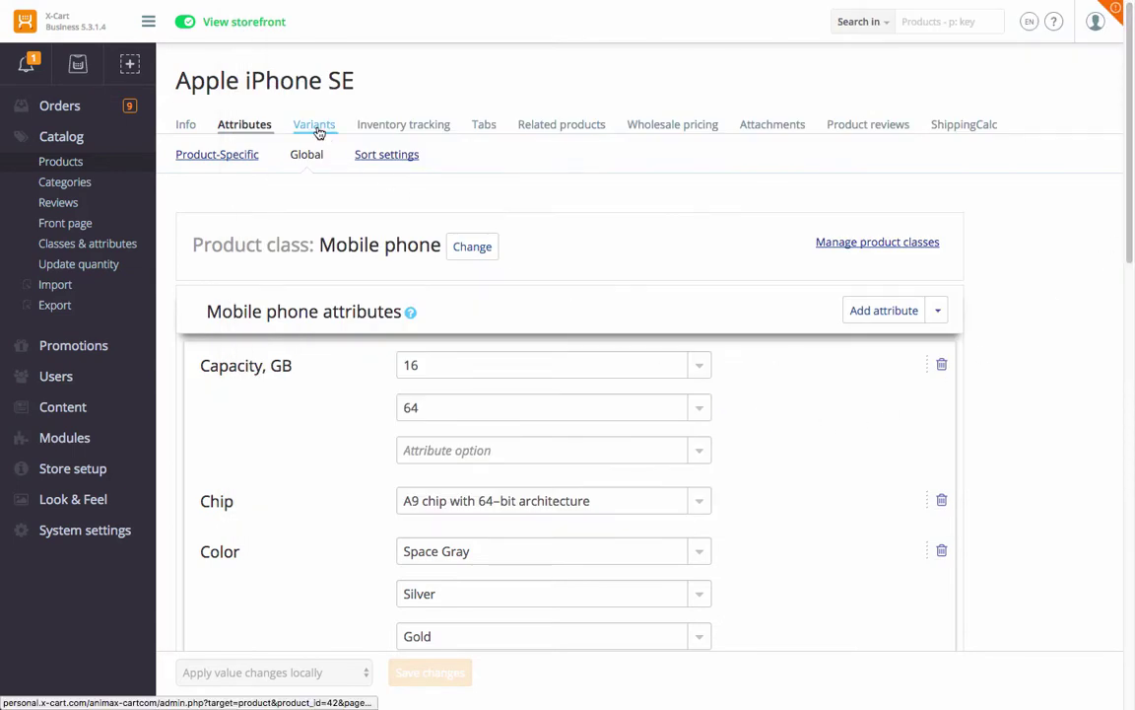
Generate all eight Capacity/Color variants for the iPhone SE, then view its Inventory tracking settings.
left_click(315, 126)
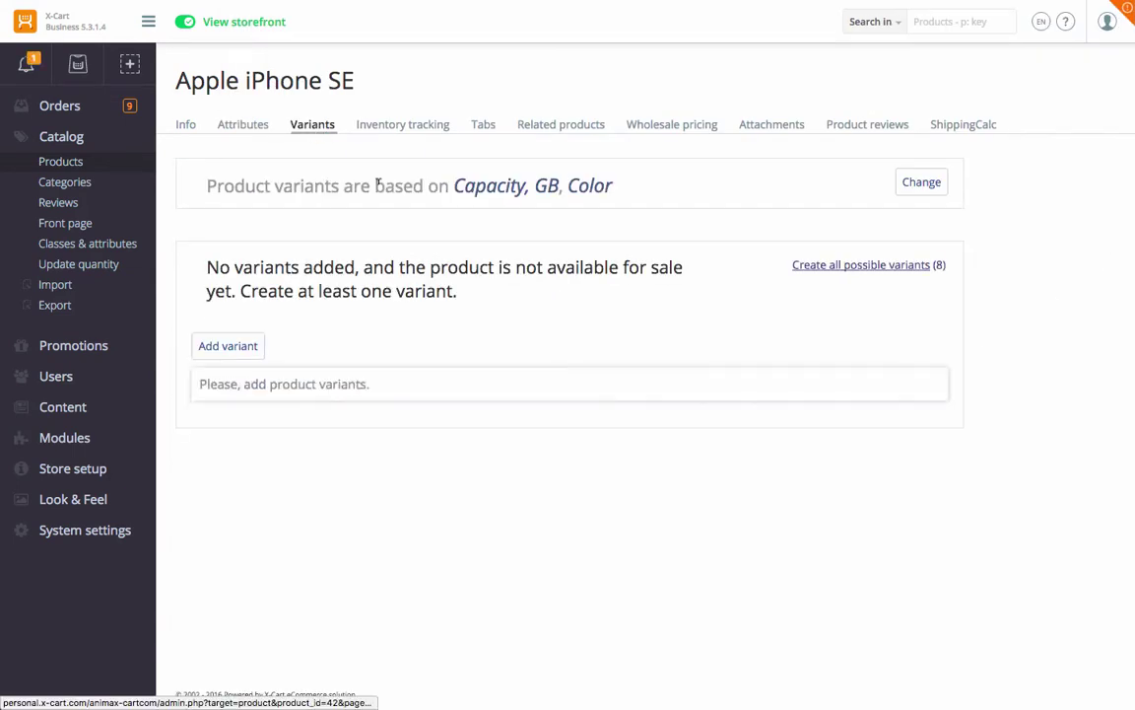
left_click(861, 265)
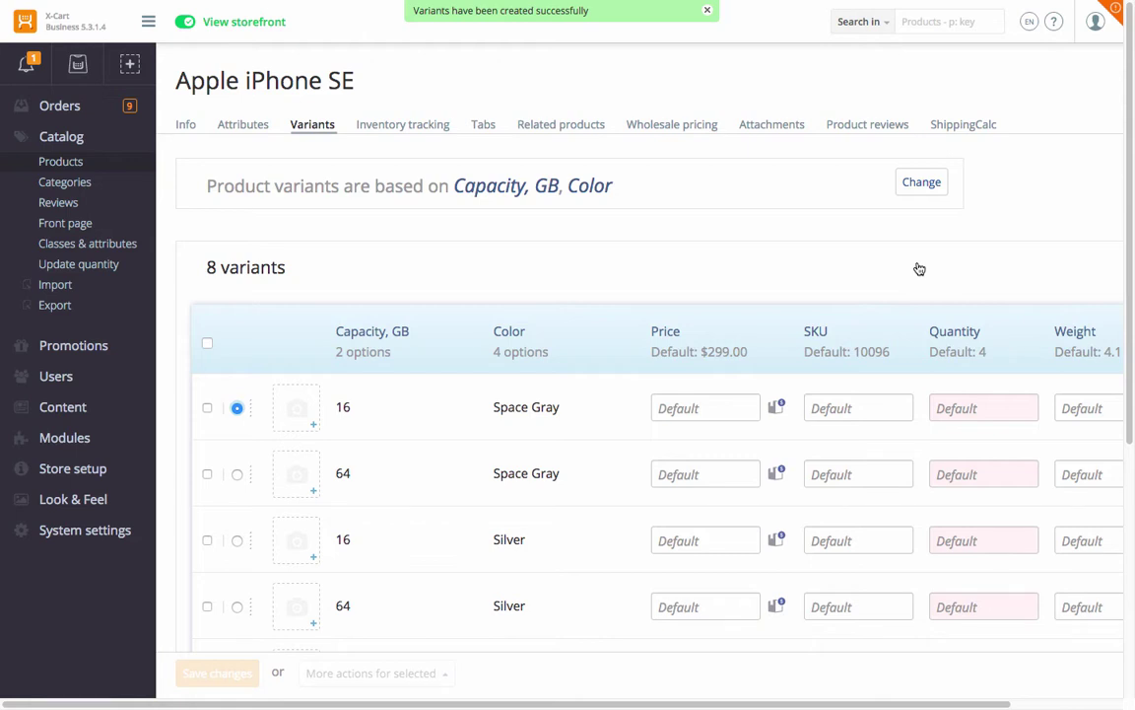
left_click(406, 131)
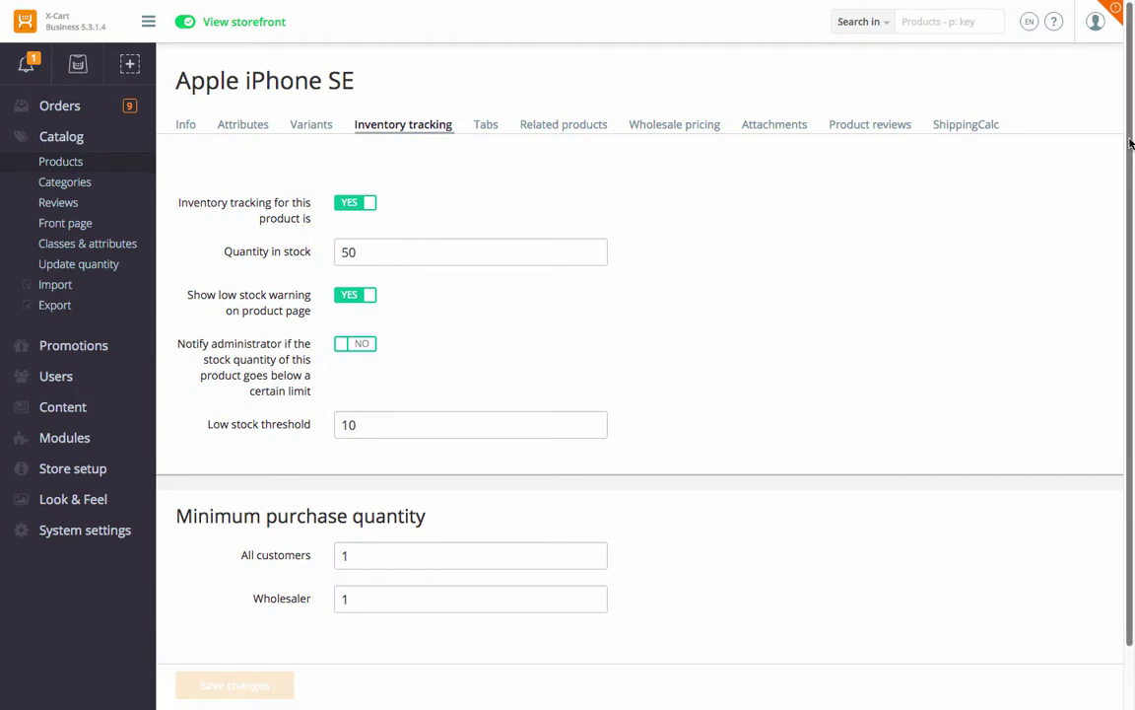
Switch on administrator low-stock notification (threshold 10) for the iPhone SE and save the changes.
left_click(363, 347)
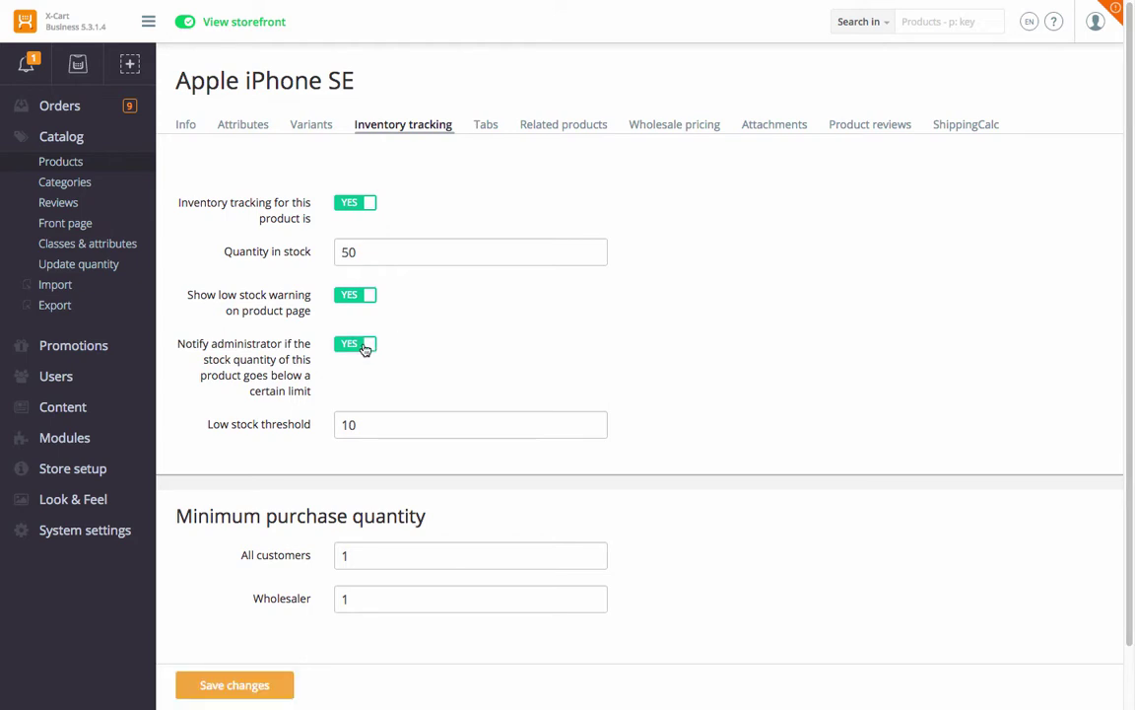
left_click(33, 66)
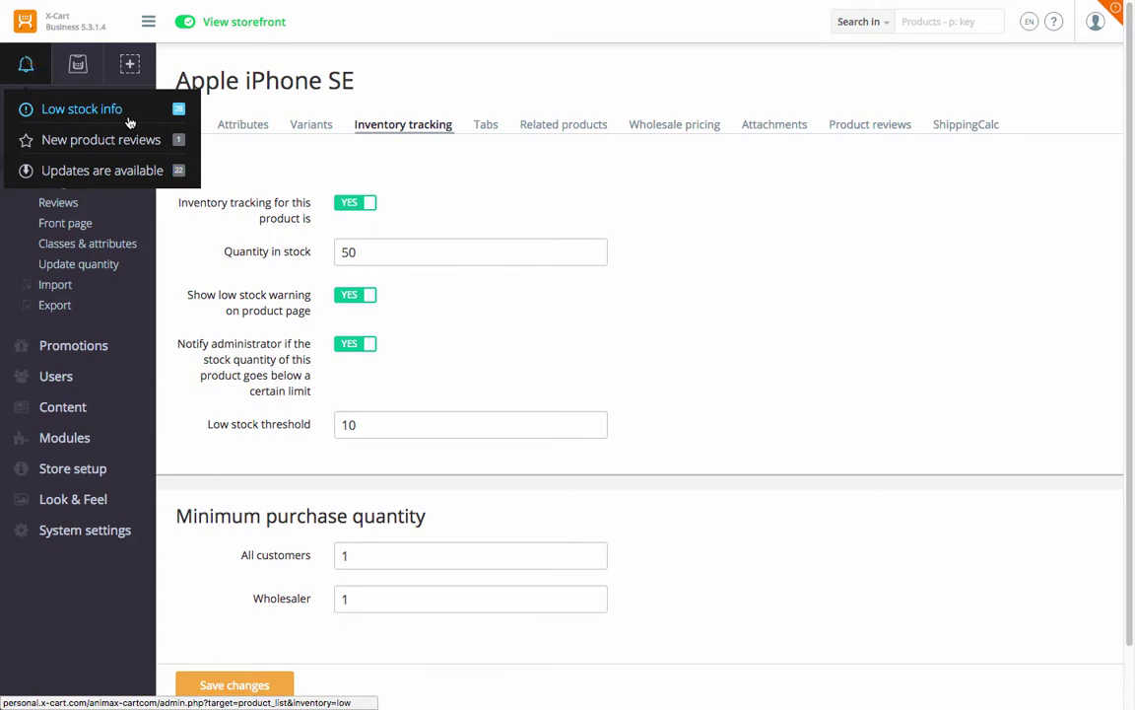
left_click(689, 411)
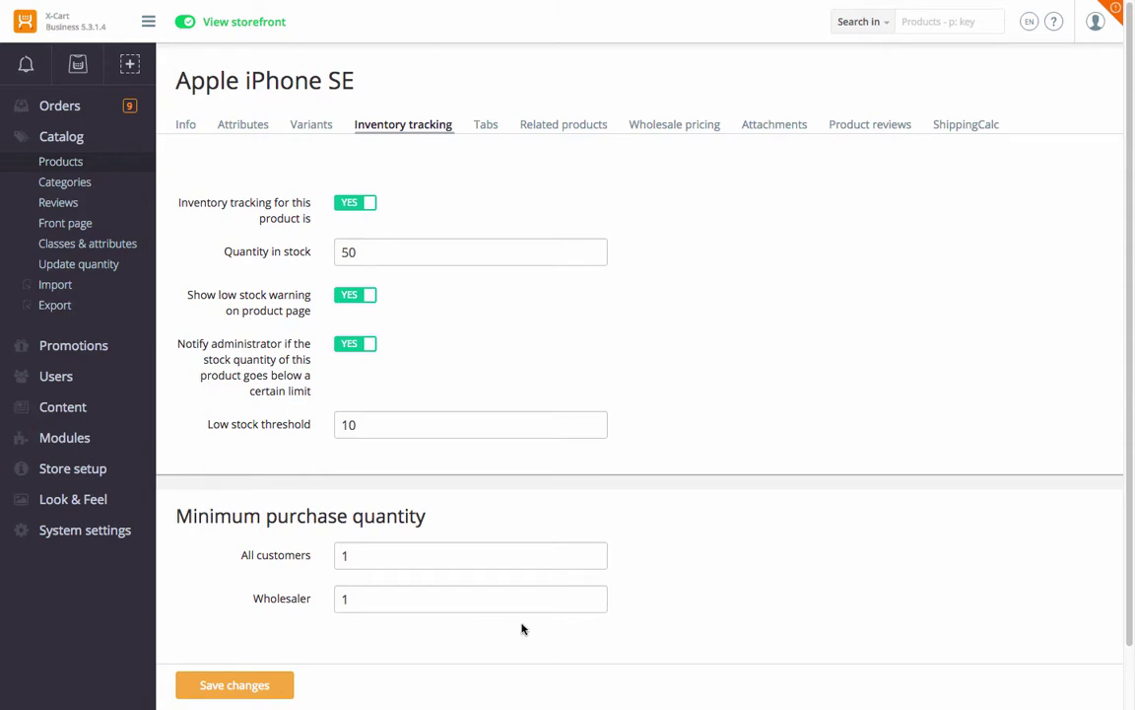
left_click(235, 685)
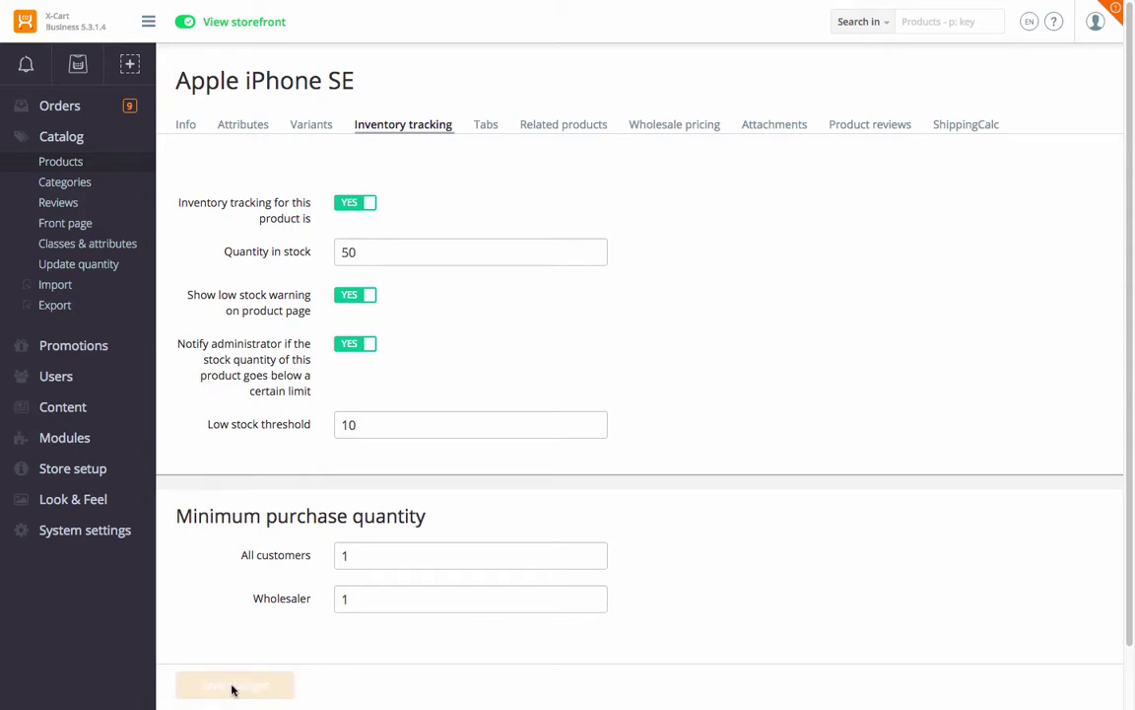
After checking the Privacy custom tab, relate iPhone 6S (12000) and 6S Plus (12003p) to the iPhone SE.
left_click(490, 126)
left_click(202, 178)
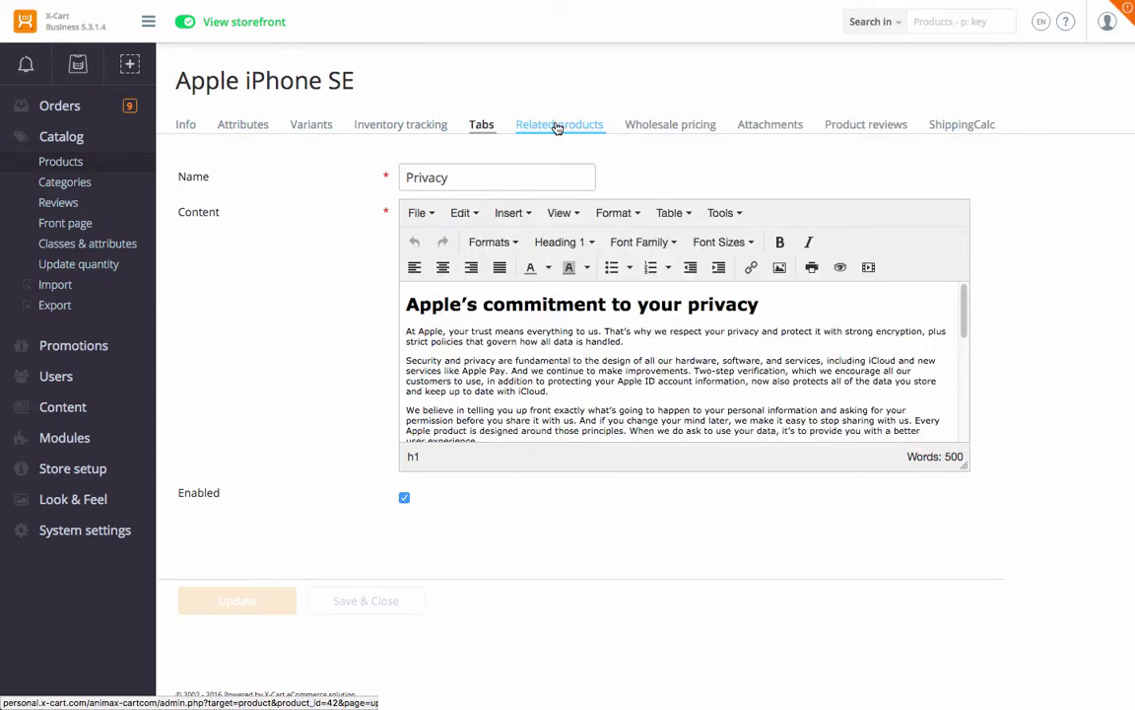
left_click(556, 128)
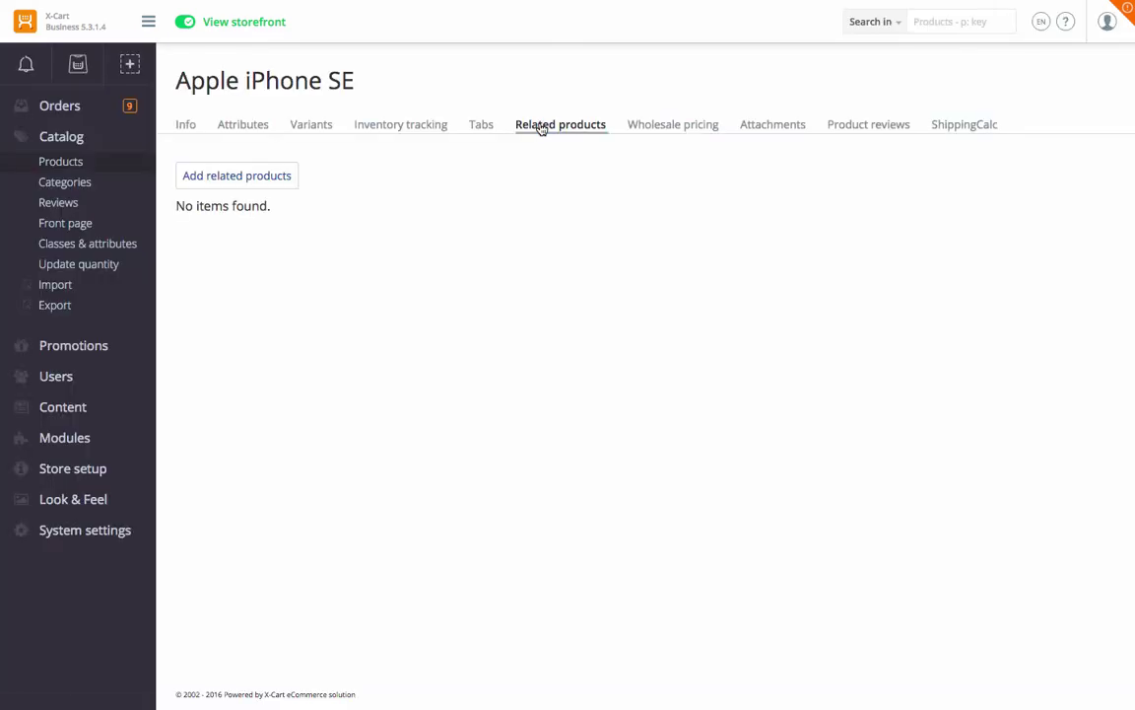
left_click(268, 174)
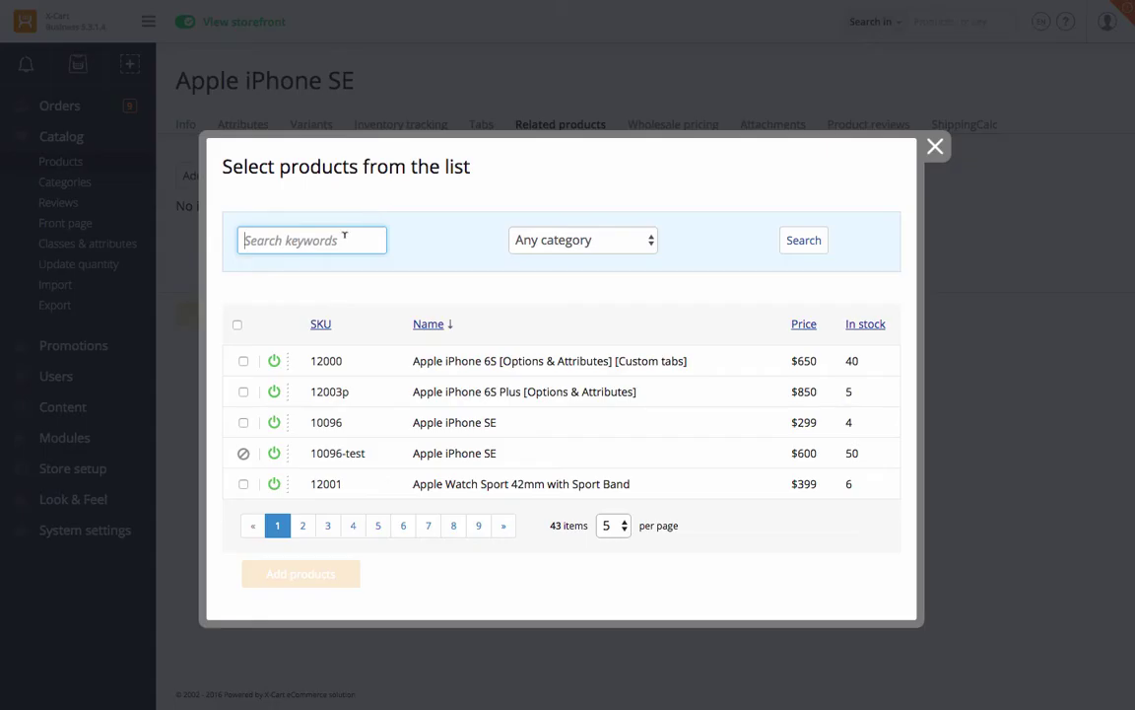
type("iPhone")
left_click(824, 242)
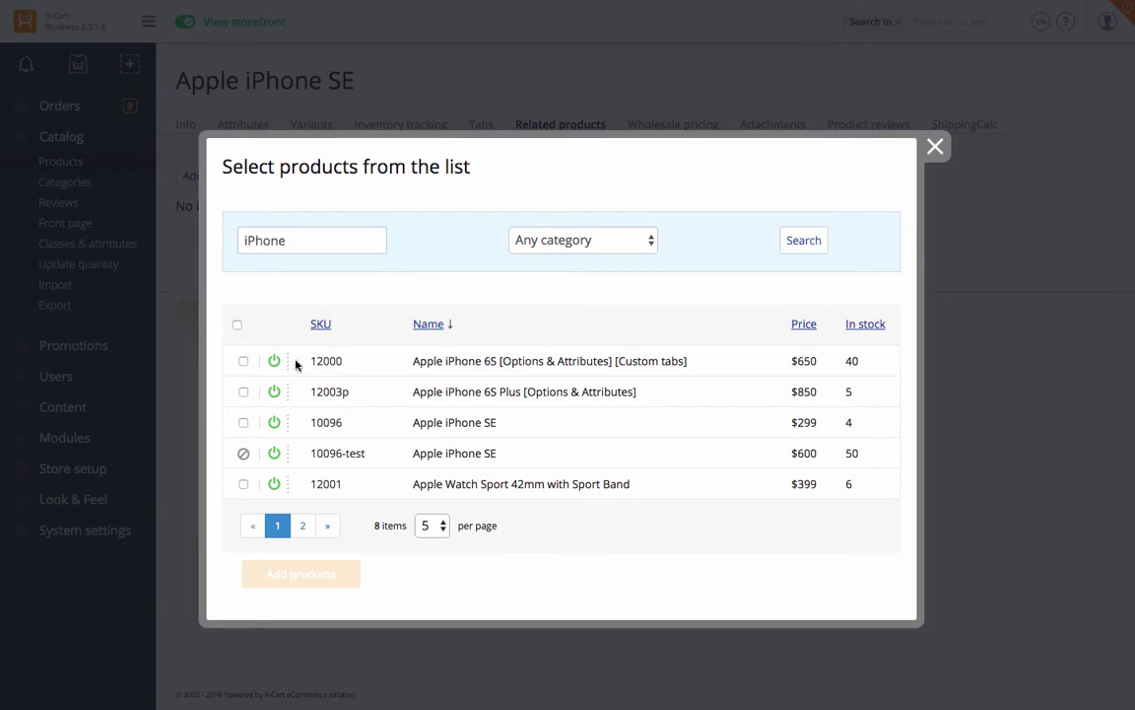
left_click(243, 360)
left_click(244, 391)
left_click(280, 580)
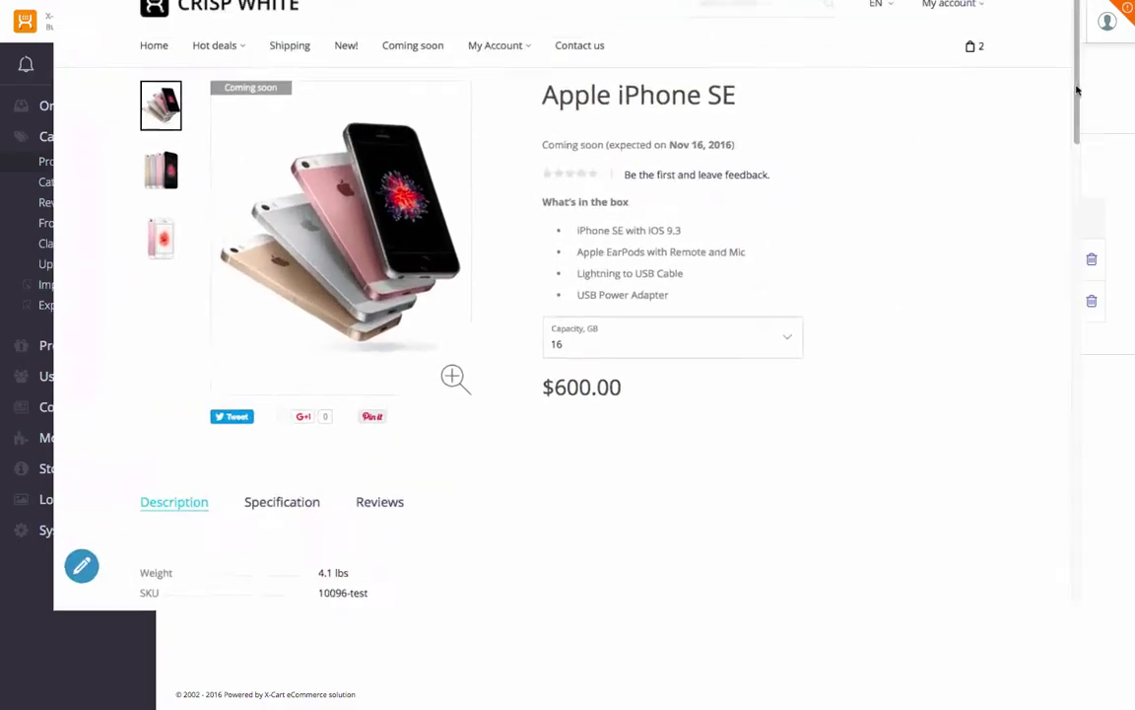
left_click_drag(1130, 116, 1132, 550)
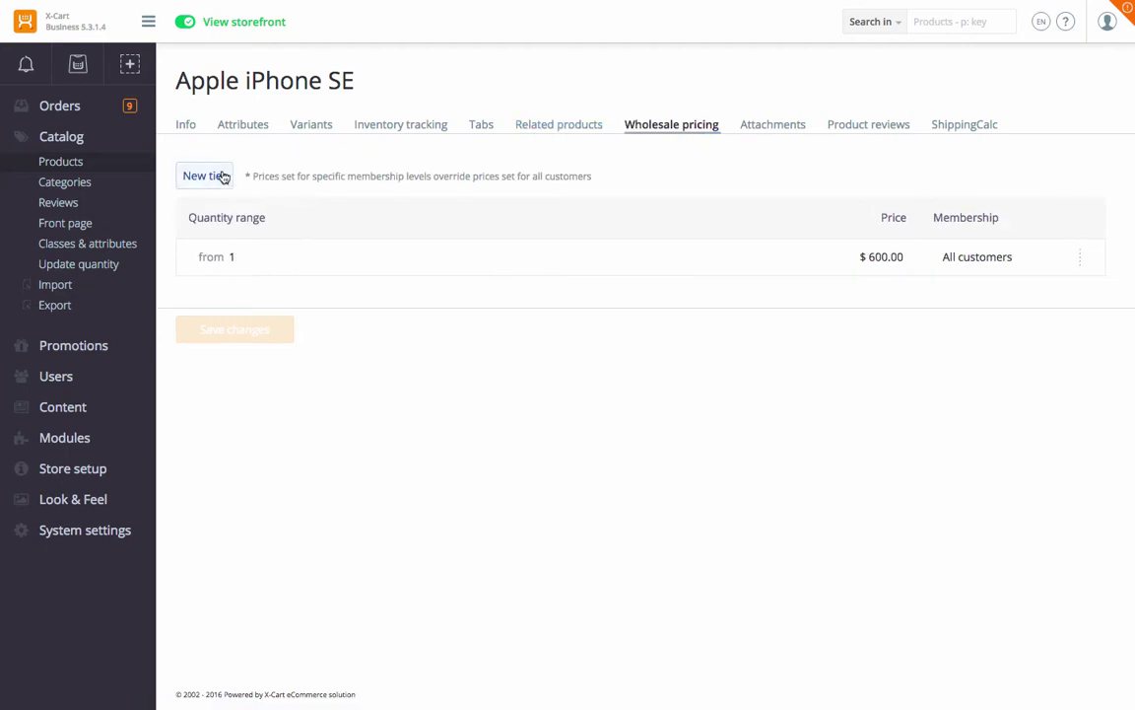
Add a new wholesale price tier for All customers and edit its starting quantity.
left_click(216, 176)
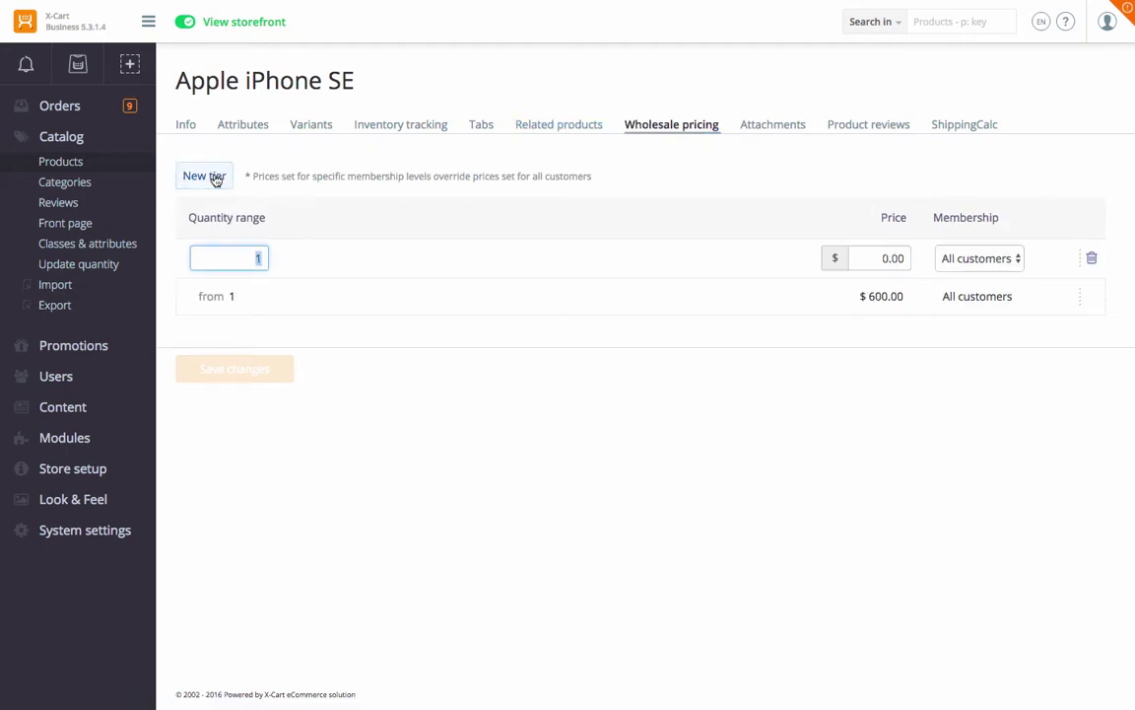
left_click(1022, 260)
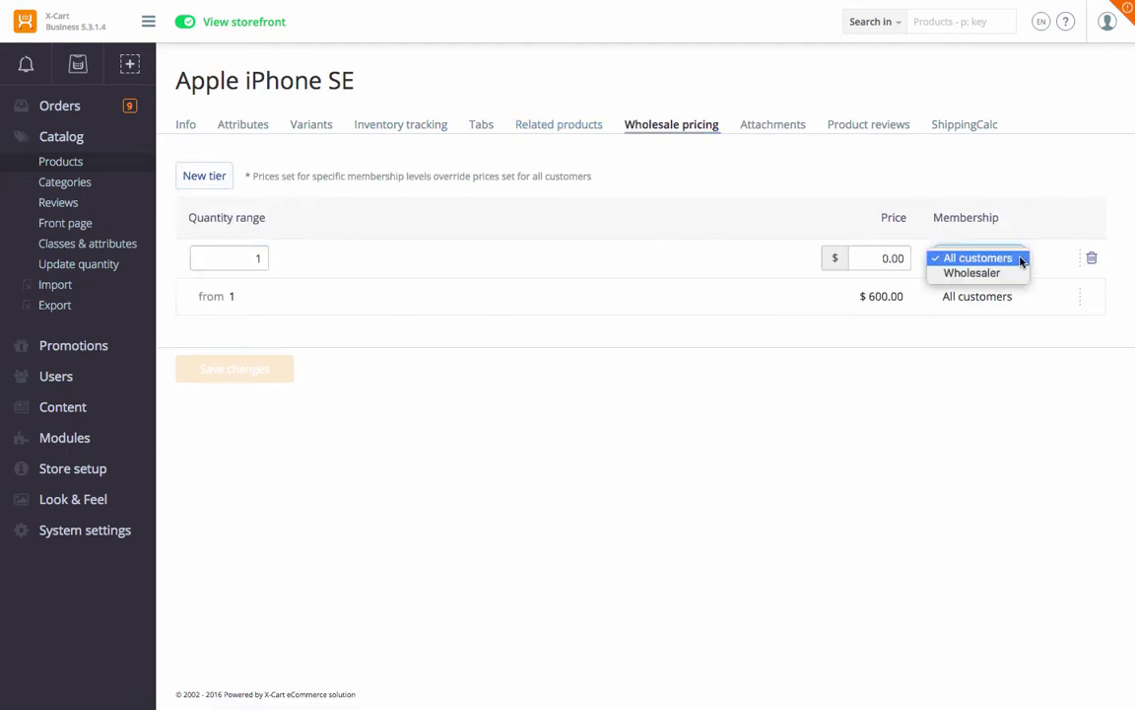
left_click(859, 240)
left_click(262, 258)
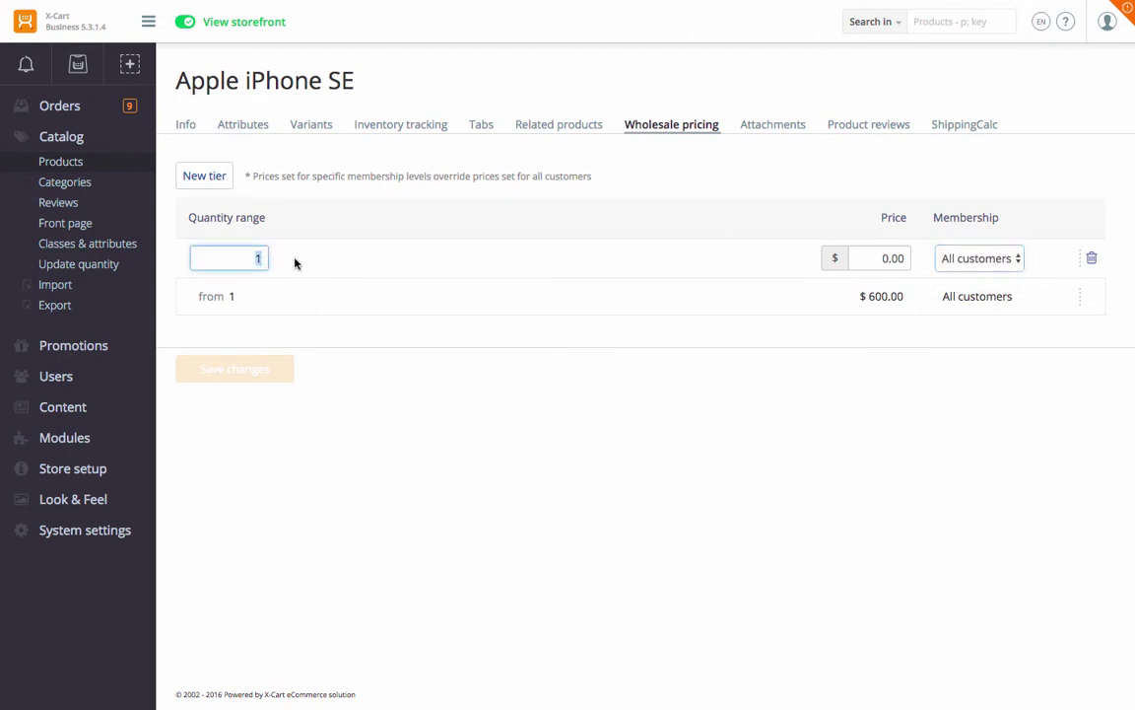
left_click(389, 263)
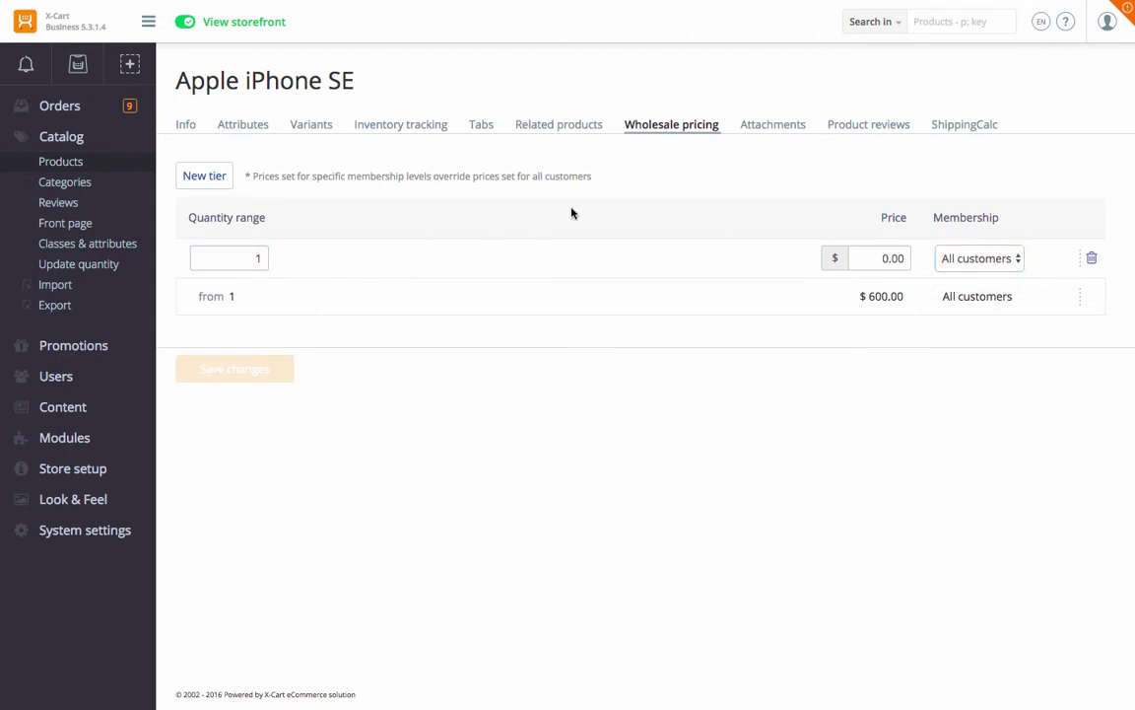
Upload iphonese-select-2016.jpg as a product attachment.
left_click(766, 125)
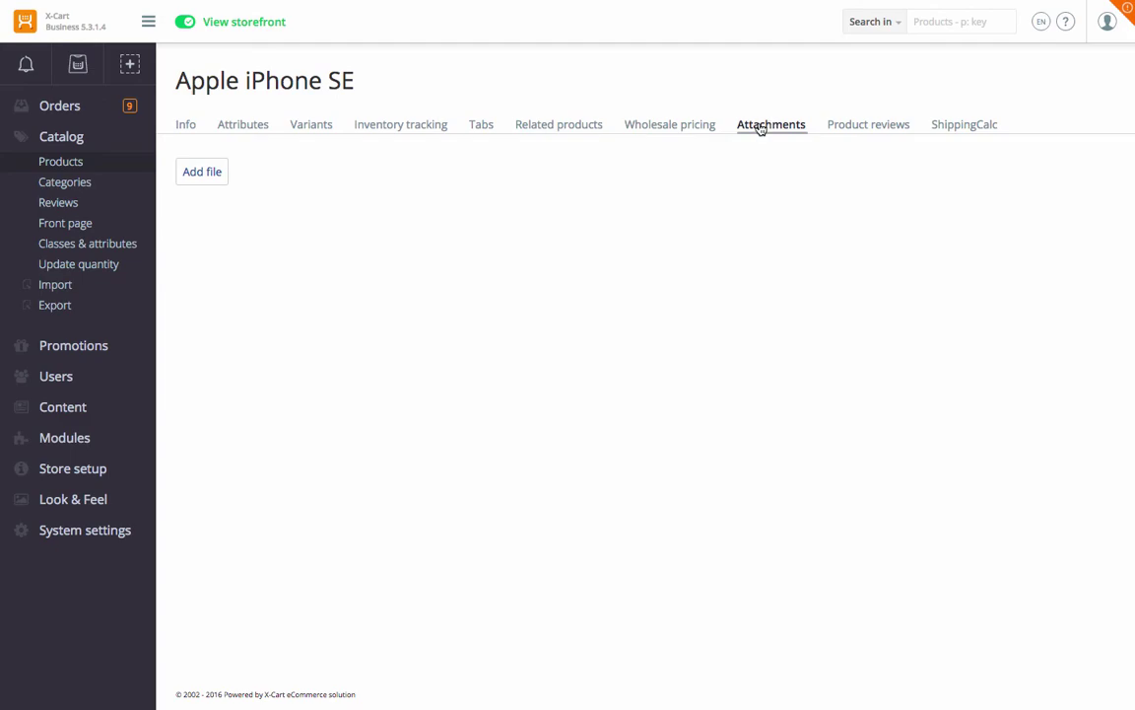
left_click(207, 180)
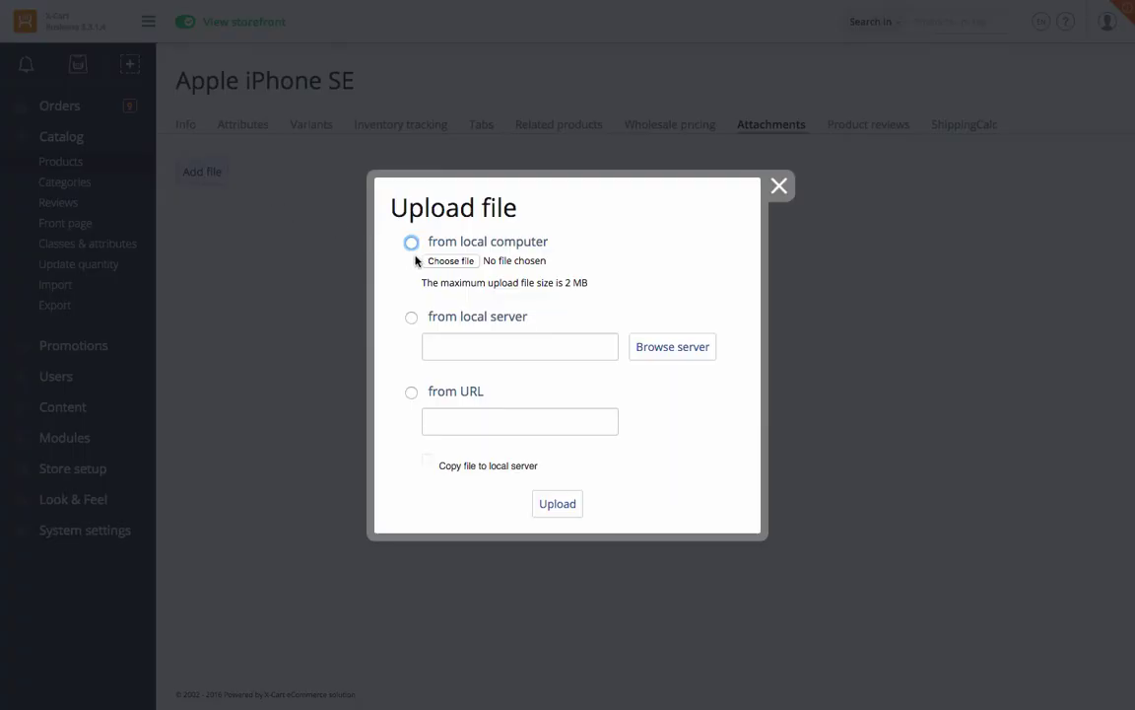
left_click(451, 261)
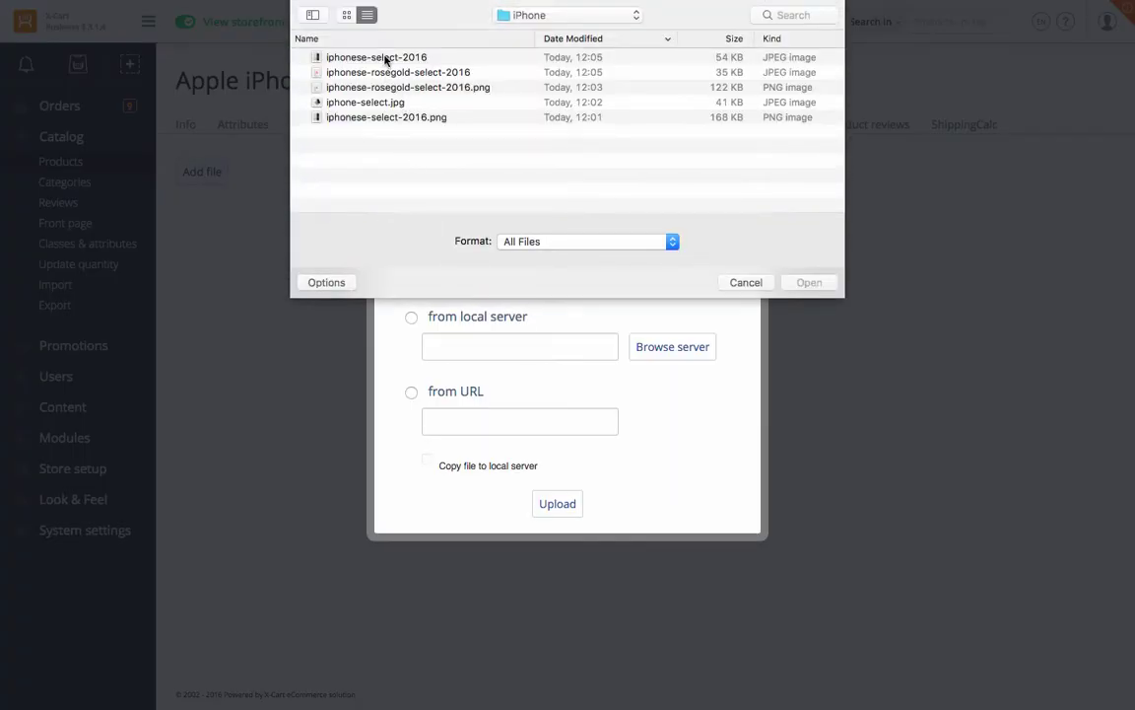
left_click(387, 59)
left_click(808, 283)
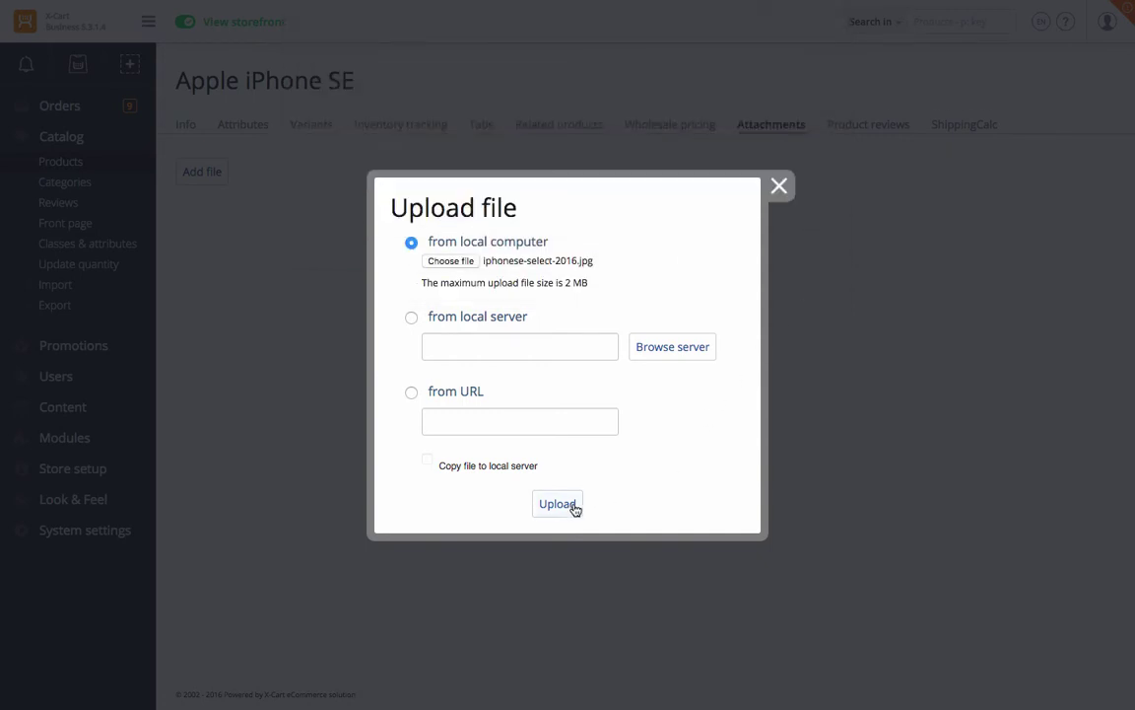
left_click(575, 506)
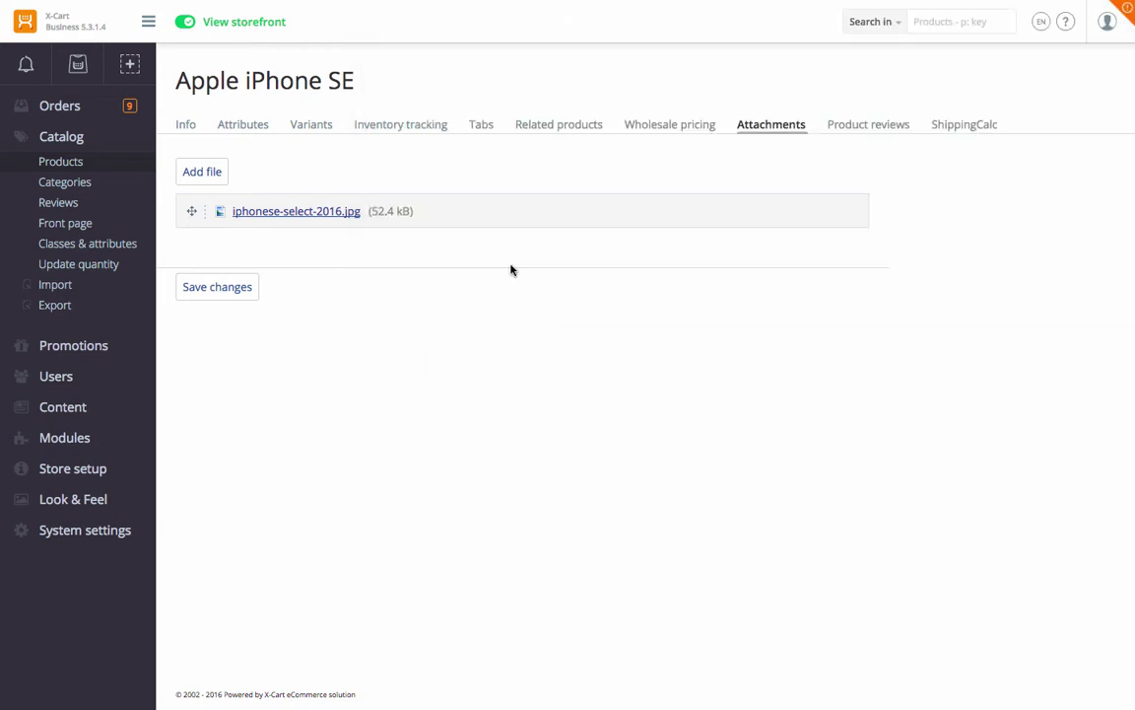
Show the Product reviews list, with four five-star iPhone SE reviews from March 2016.
left_click(879, 122)
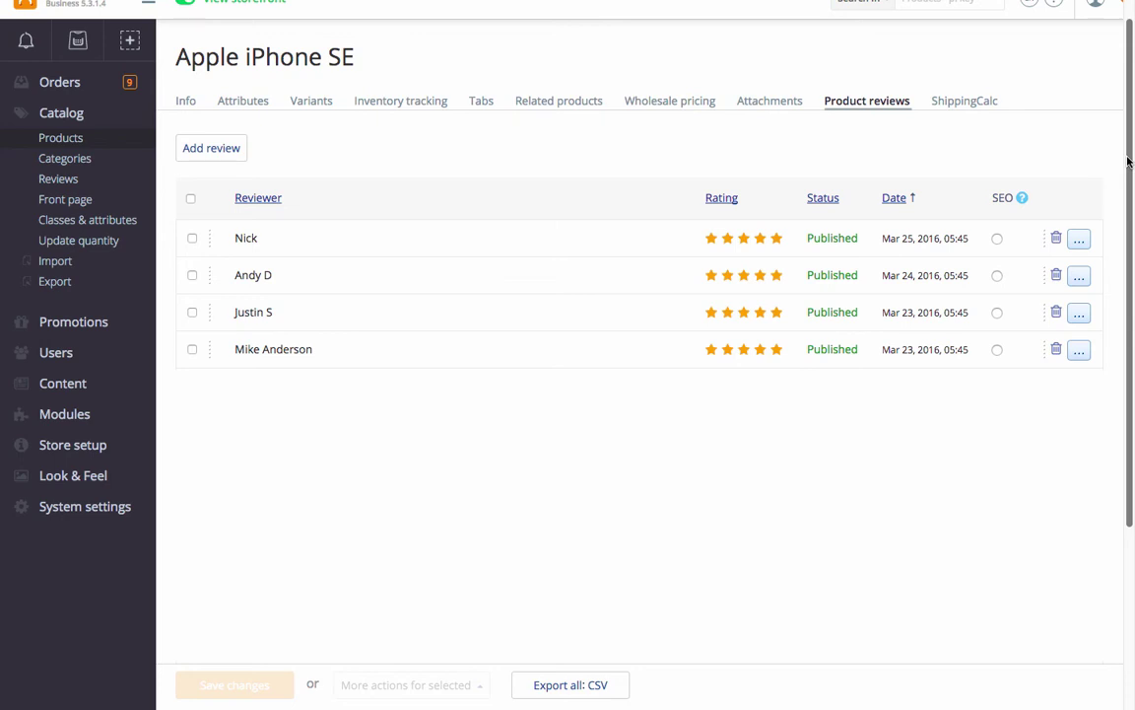
Search all marketplace modules for 'Product Tags' and install that module.
mouse_move(66, 44)
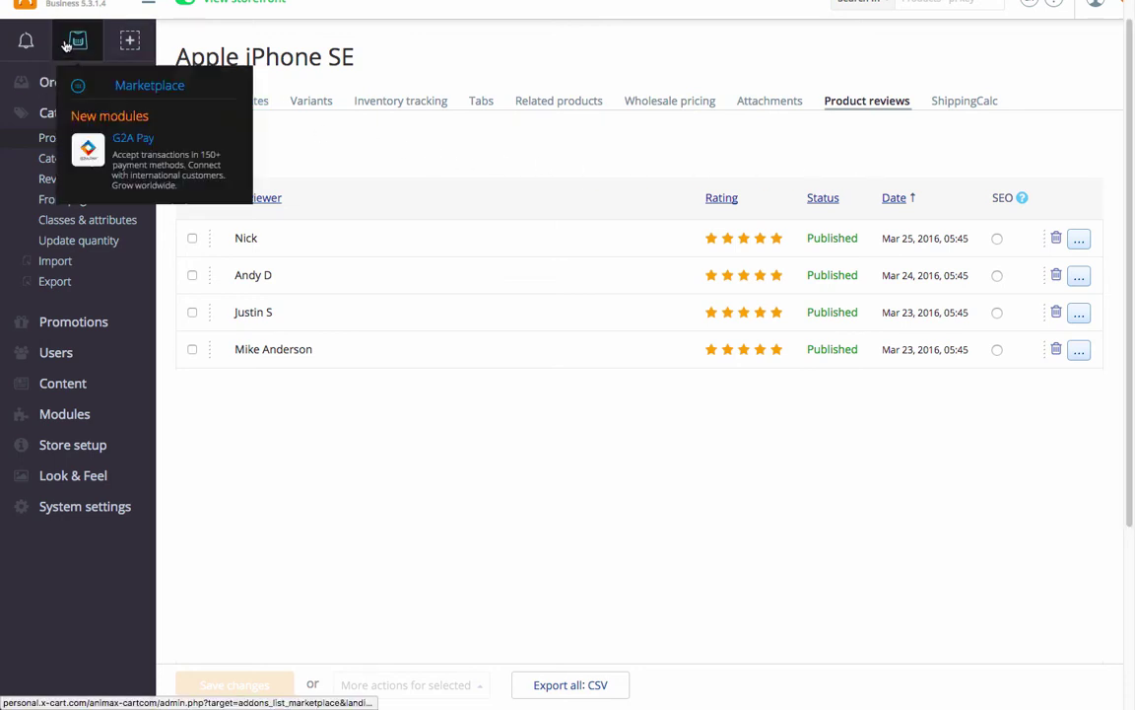
left_click(149, 88)
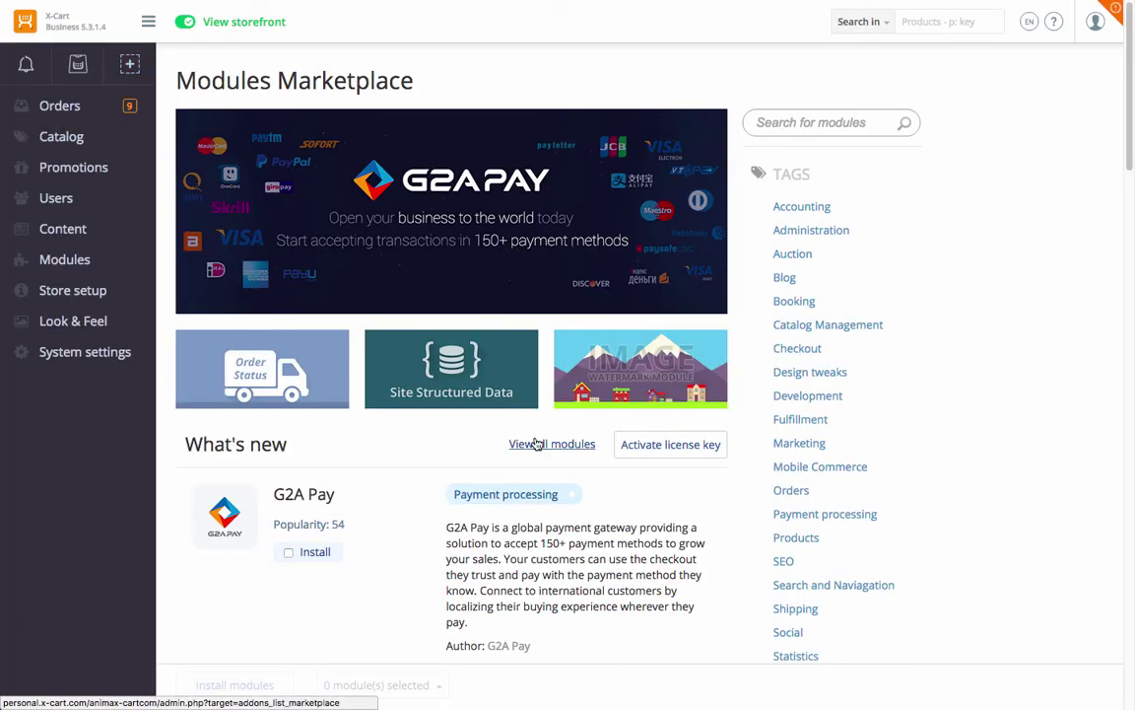
left_click(537, 445)
type("Product Tags")
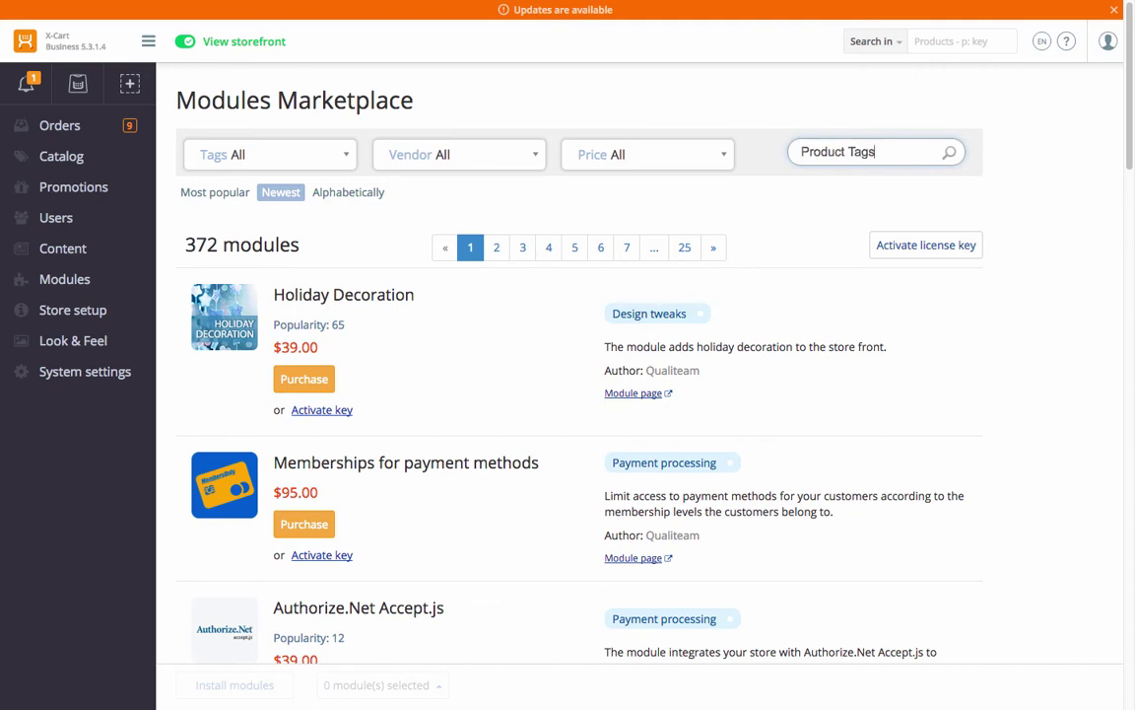
key("Return")
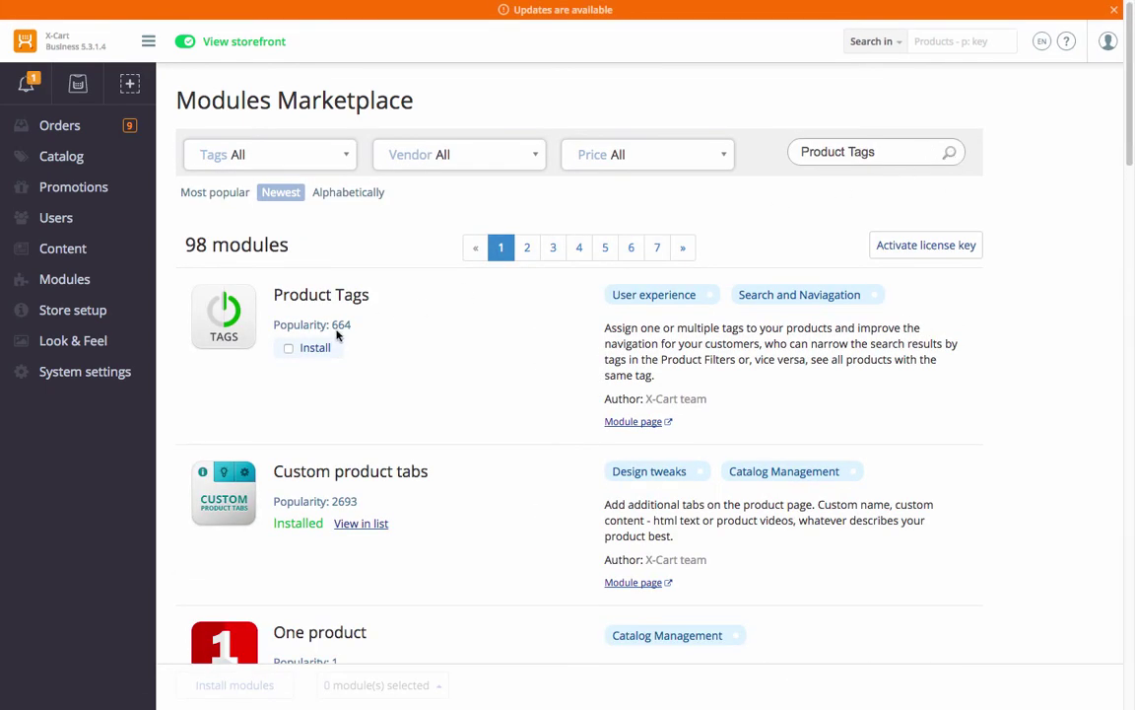
left_click(289, 349)
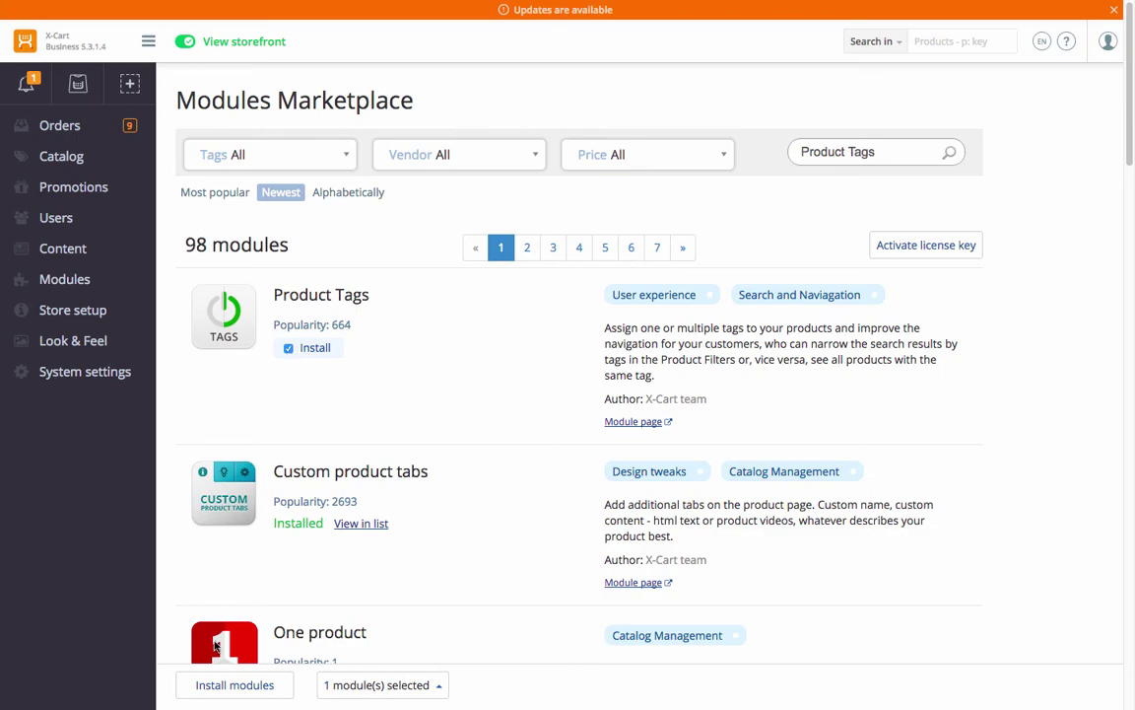
left_click(207, 684)
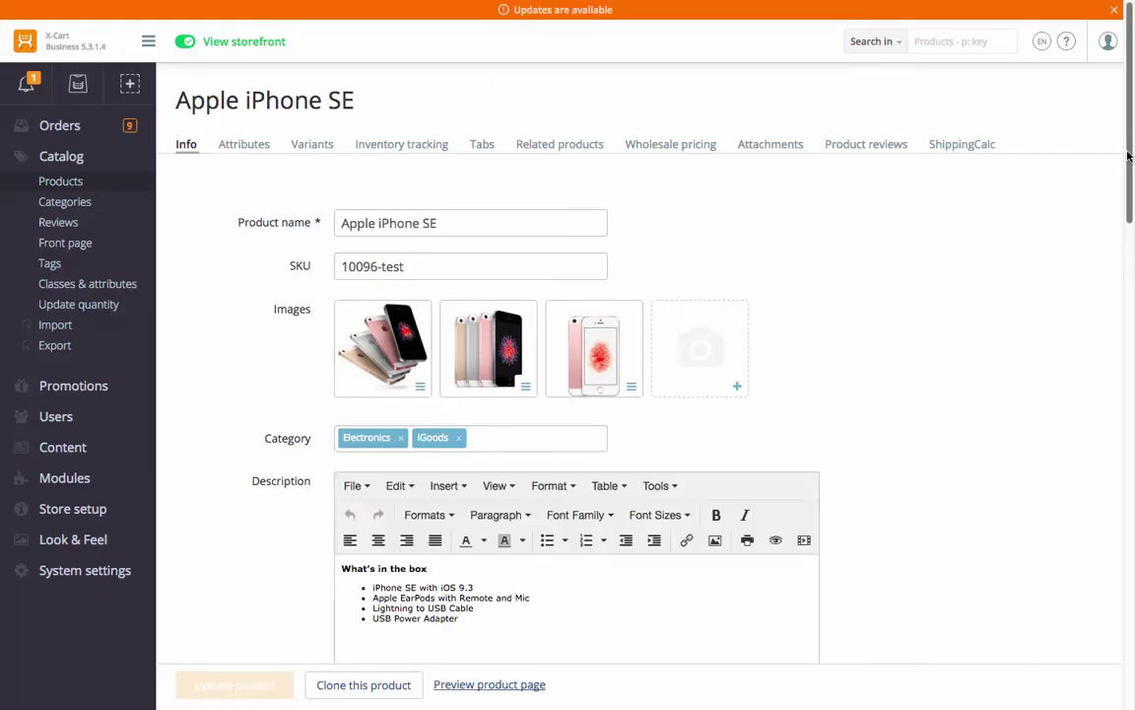
Add the Best Price tag in the iPhone SE's Tags field.
left_click_drag(1130, 158, 1134, 401)
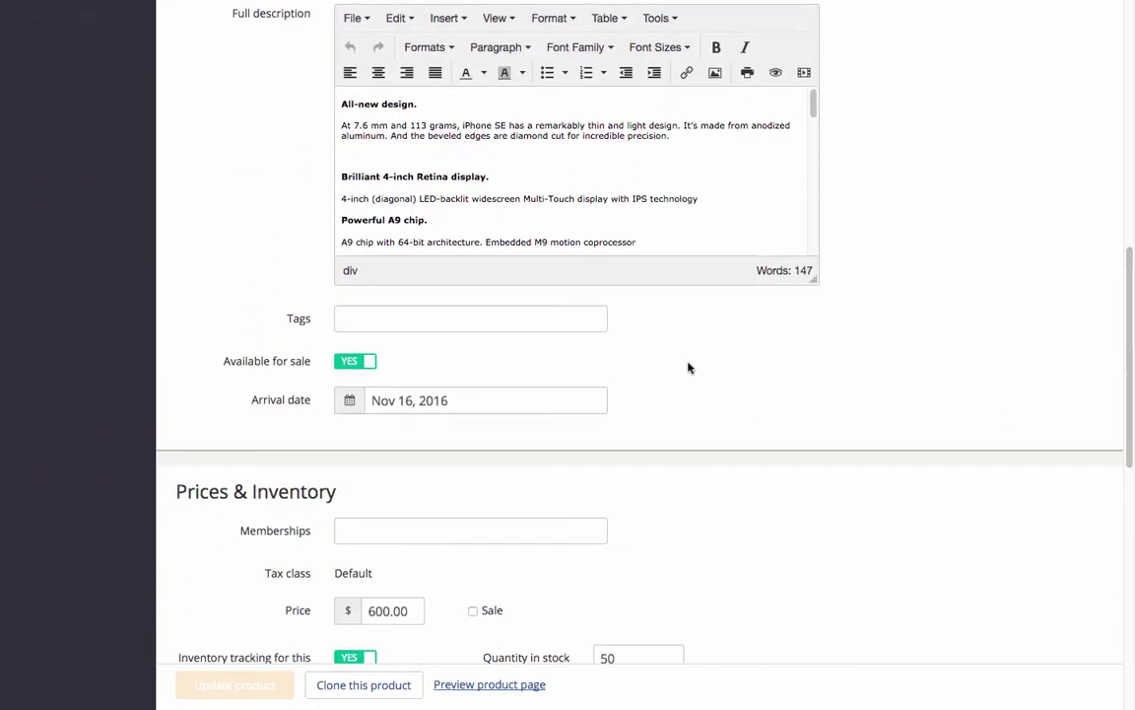
left_click(580, 316)
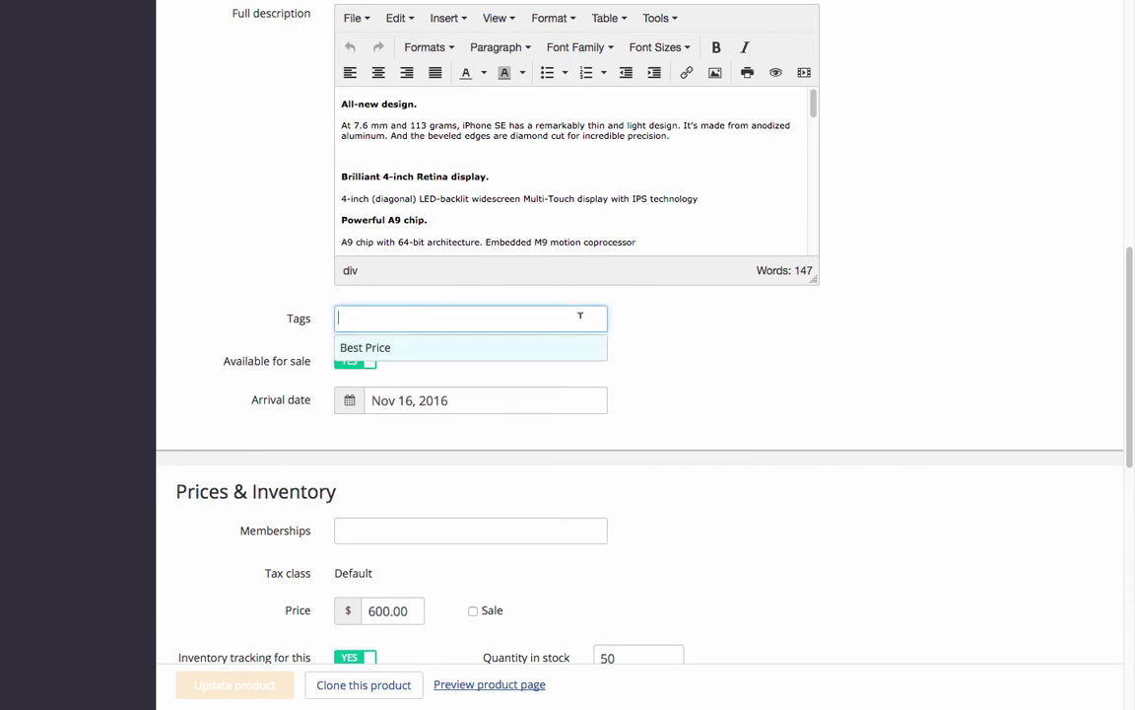
left_click(575, 353)
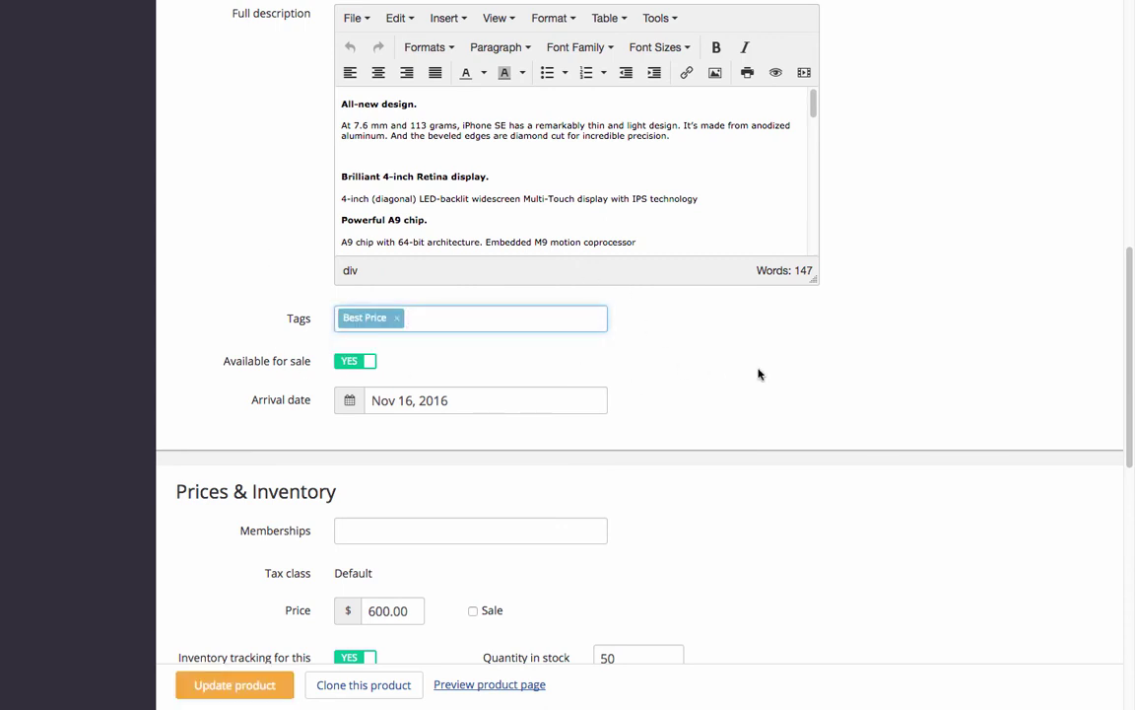